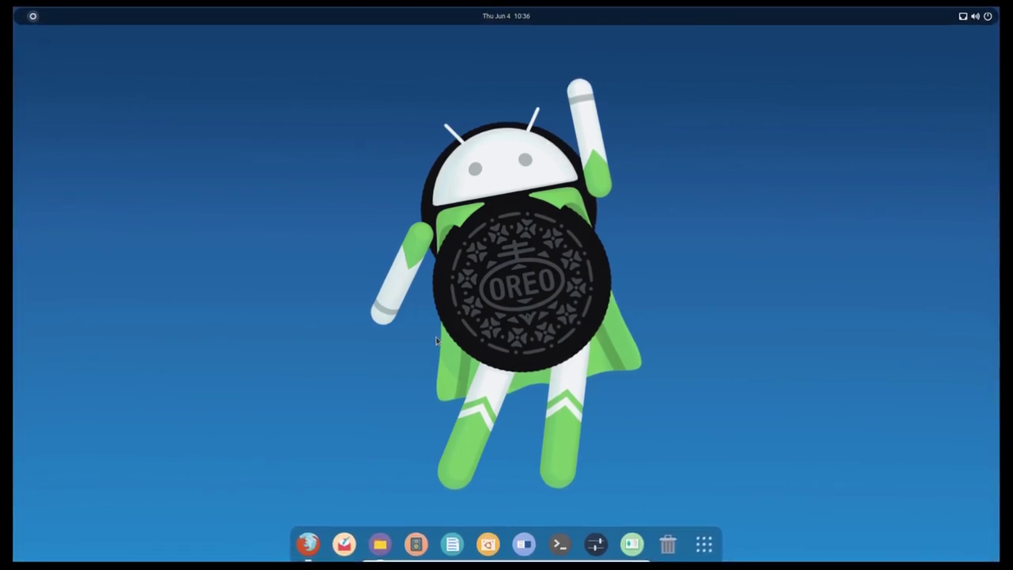
Search the web for 'android studio' in Firefox.
click(311, 548)
click(473, 159)
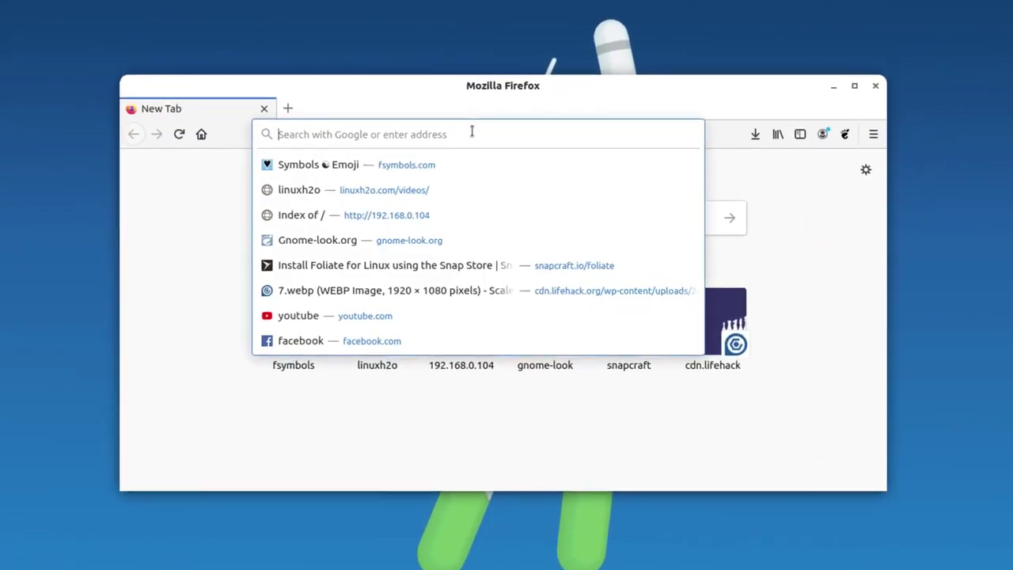
text(androi)
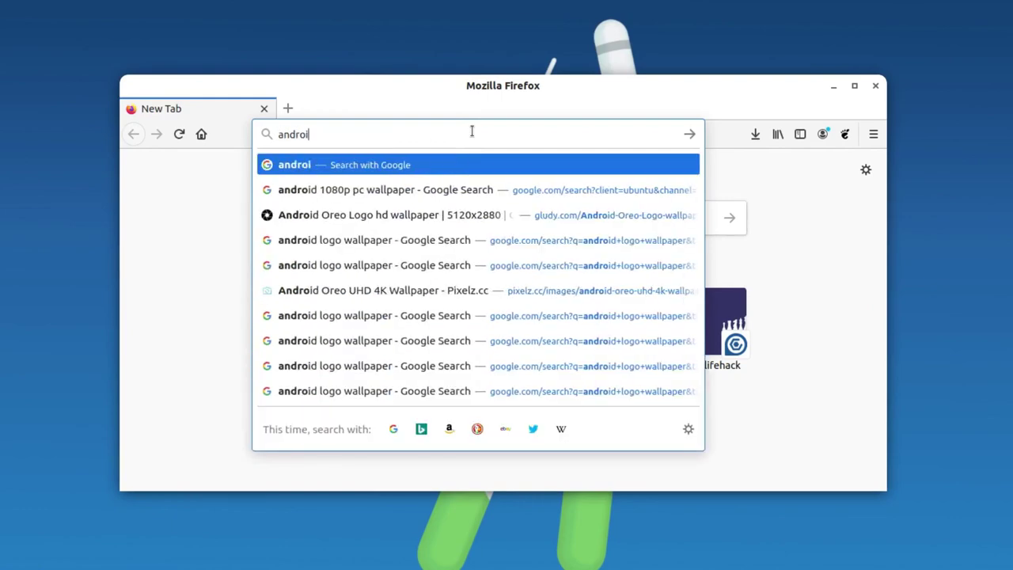
text(d studio)
key(Return)
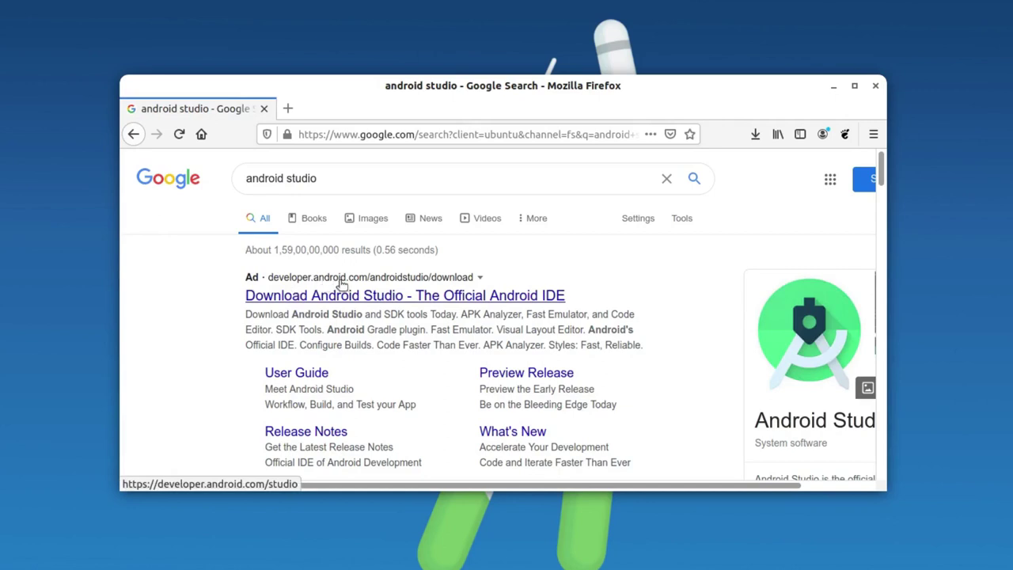
Open the official Android Studio download page and start the download.
click(522, 295)
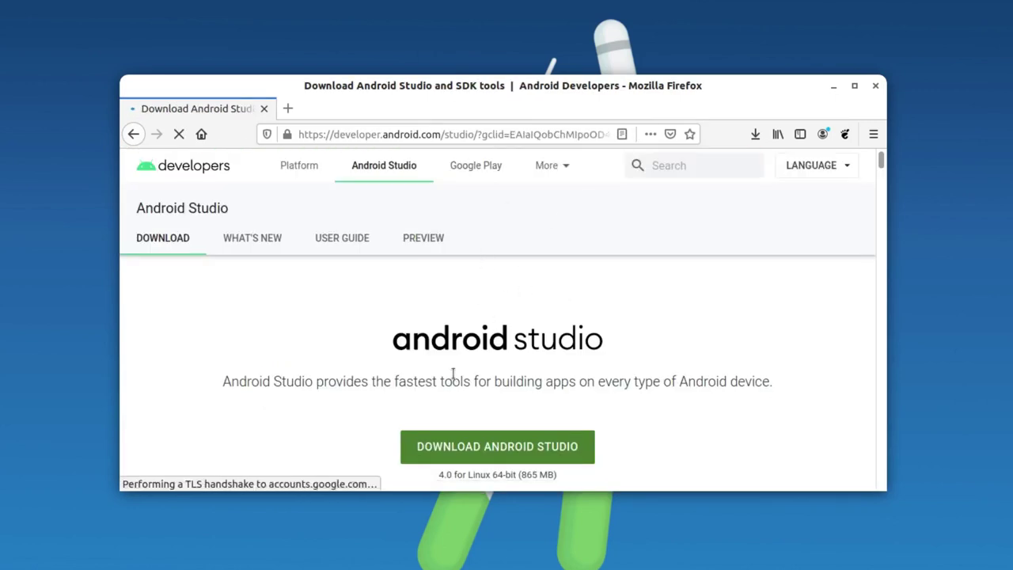
scroll(450, 377, down, 3)
scroll(455, 374, up, 3)
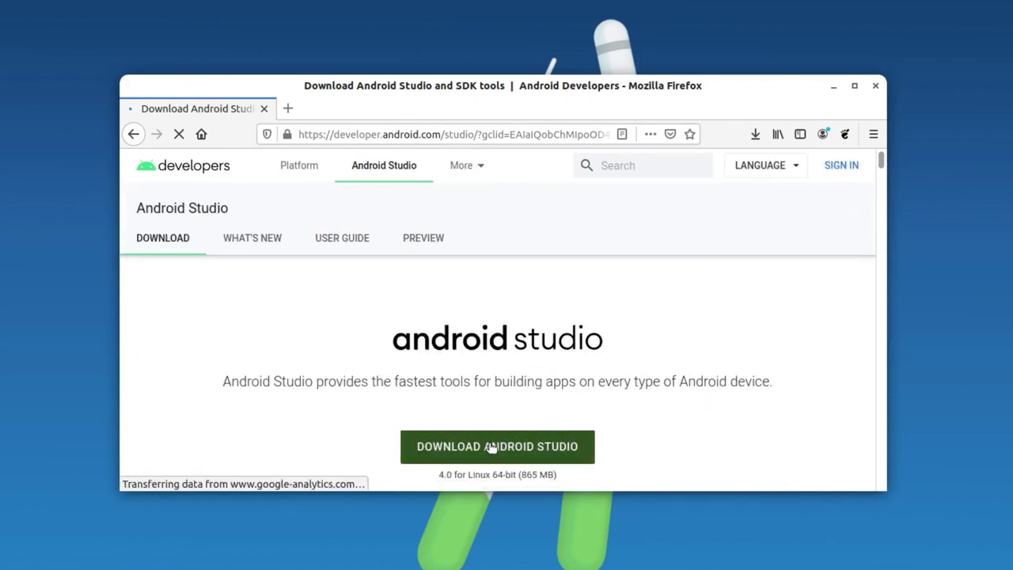
click(499, 448)
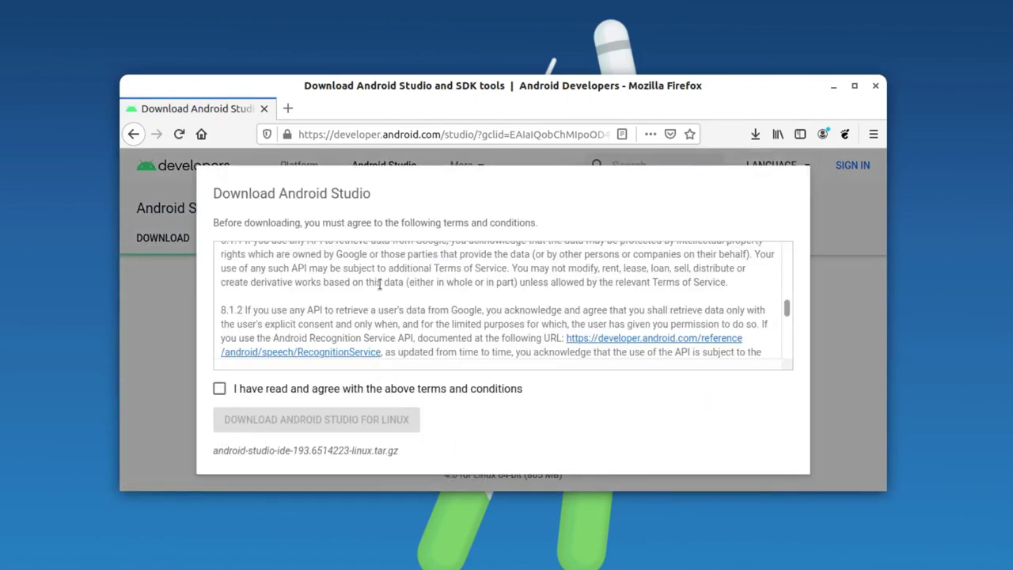
Accept the terms, request the 866 MB Linux download, cancel the prompt, and minimise Firefox.
click(261, 391)
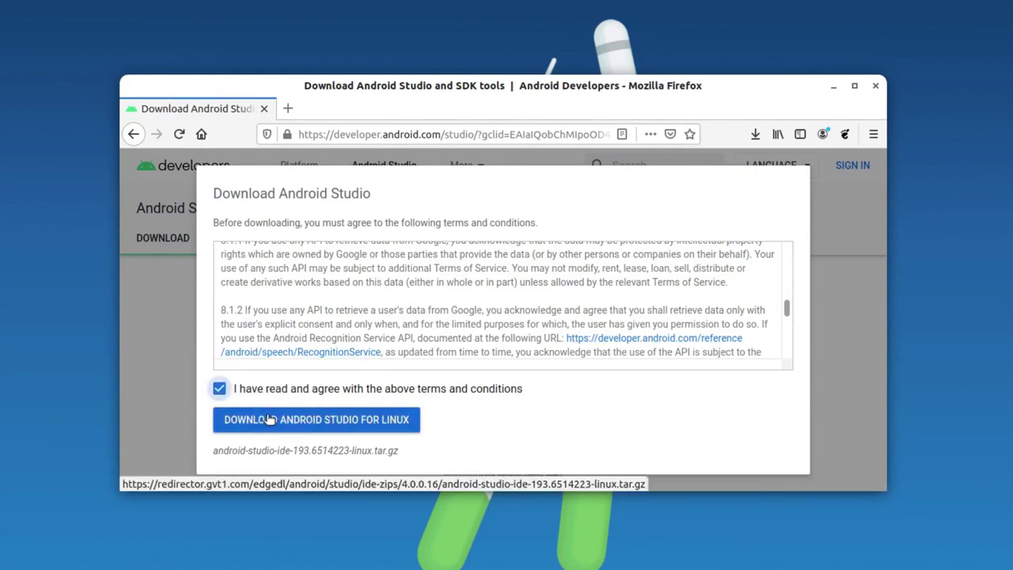
click(275, 423)
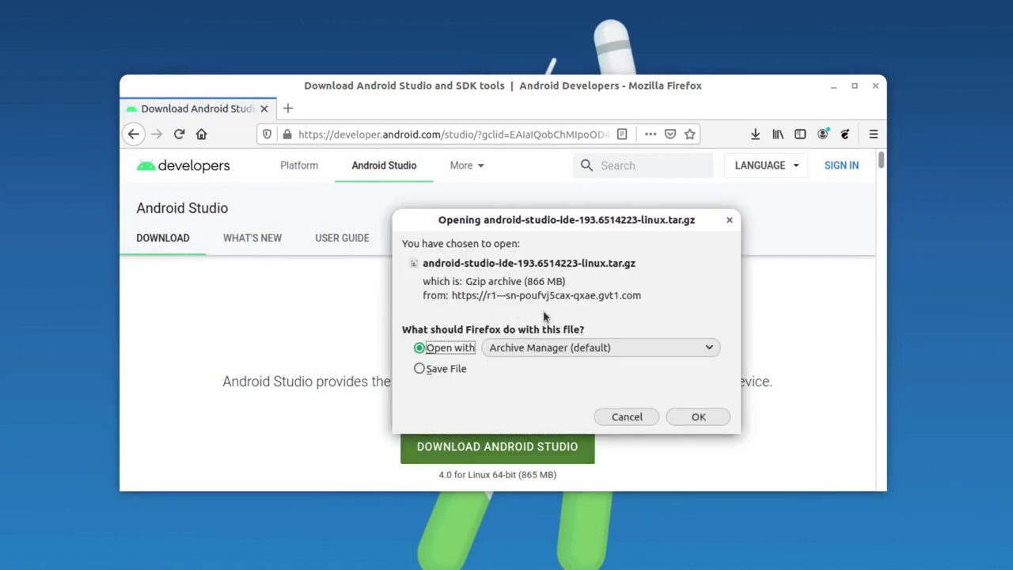
drag(527, 281, 590, 282)
click(589, 283)
click(629, 418)
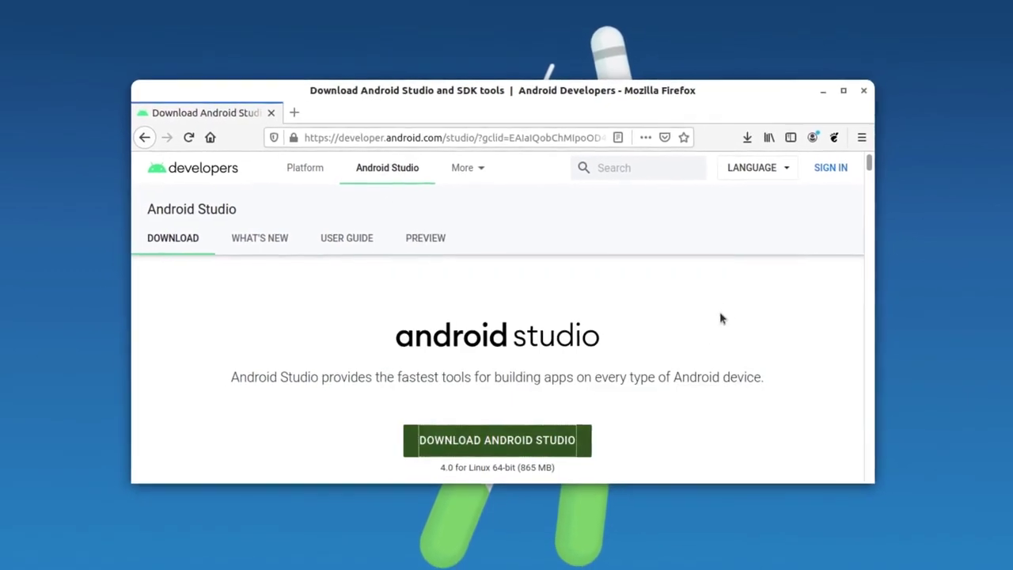
click(835, 84)
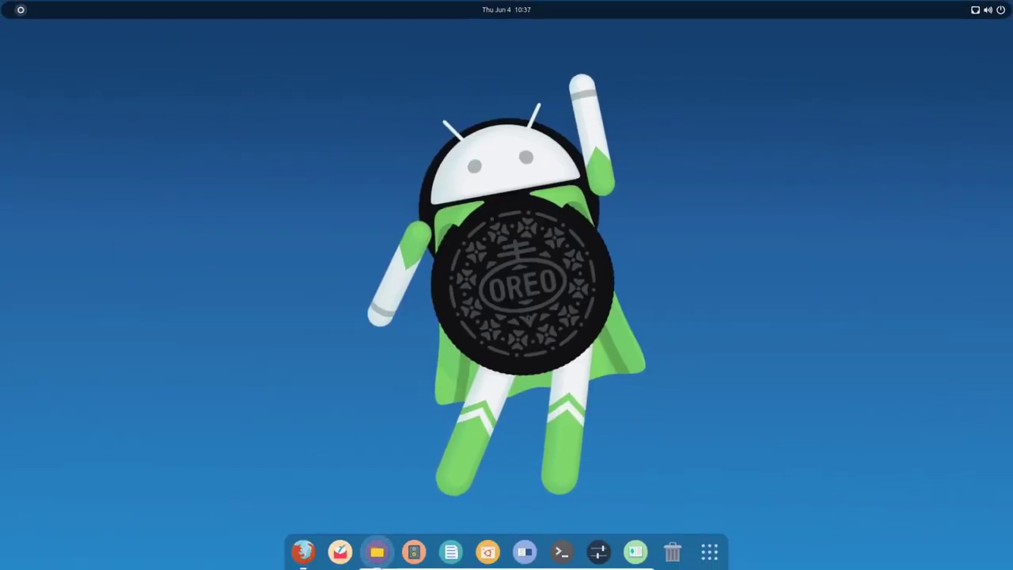
Extract the android-studio-ide-193.6514223-linux.tar.gz archive in Home and open its android-studio folder.
click(375, 556)
drag(645, 326, 475, 221)
click(630, 349)
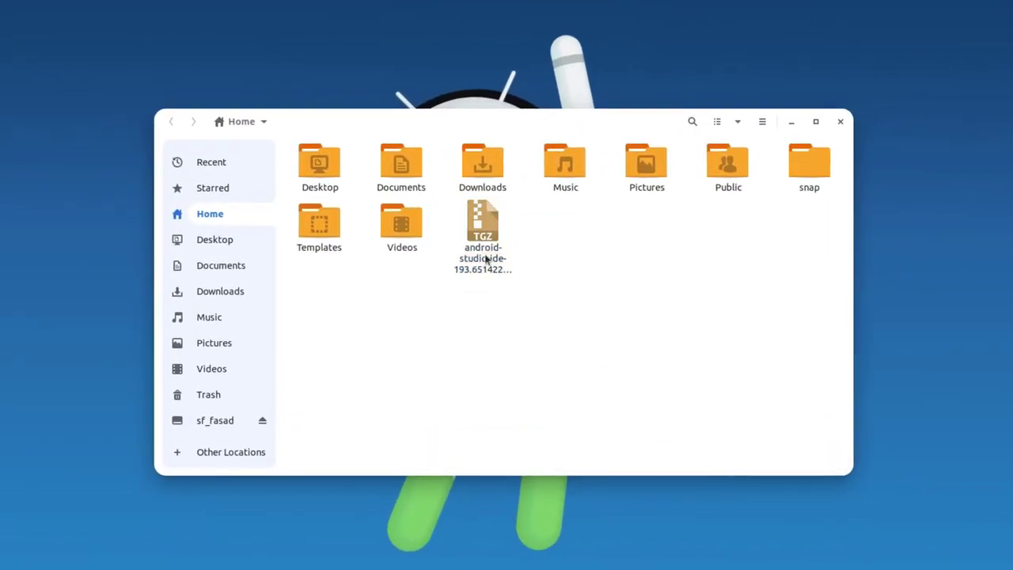
right_click(487, 259)
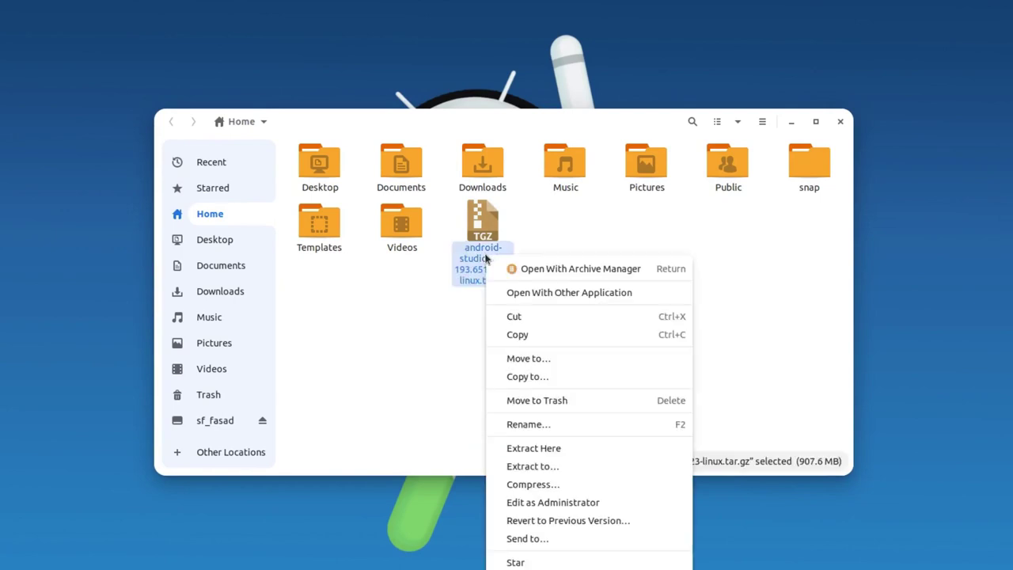
click(549, 455)
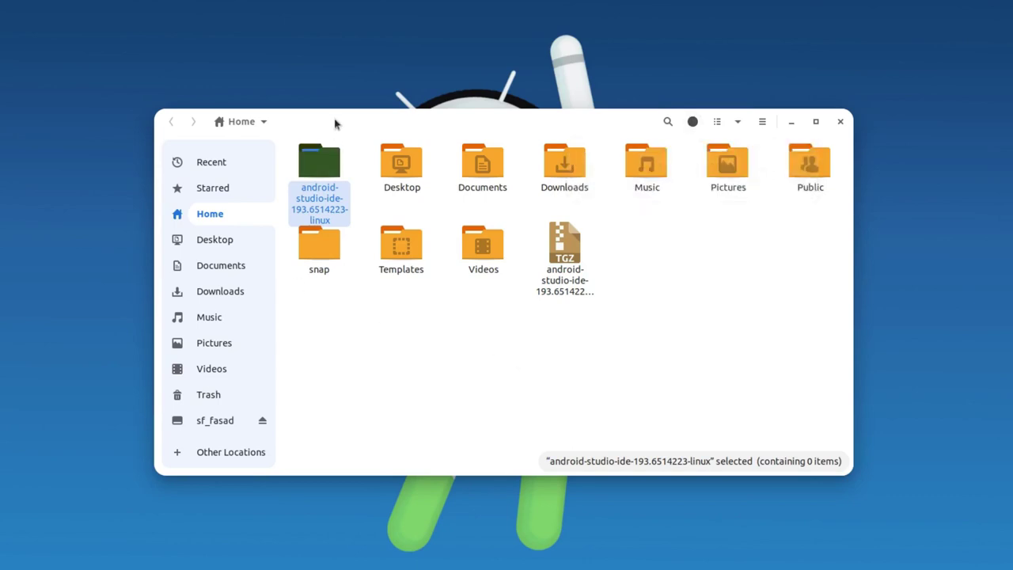
double_click(321, 162)
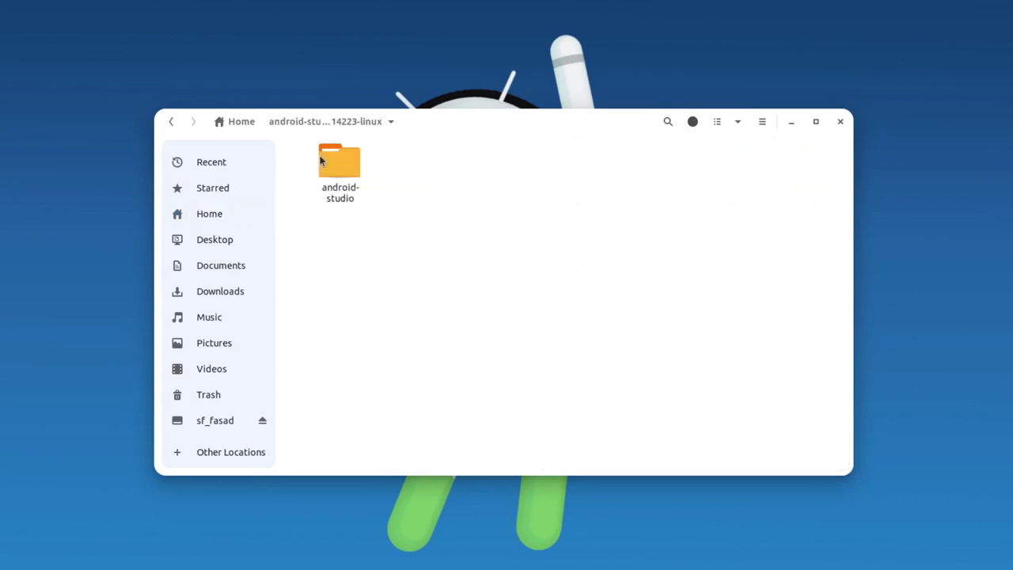
double_click(348, 191)
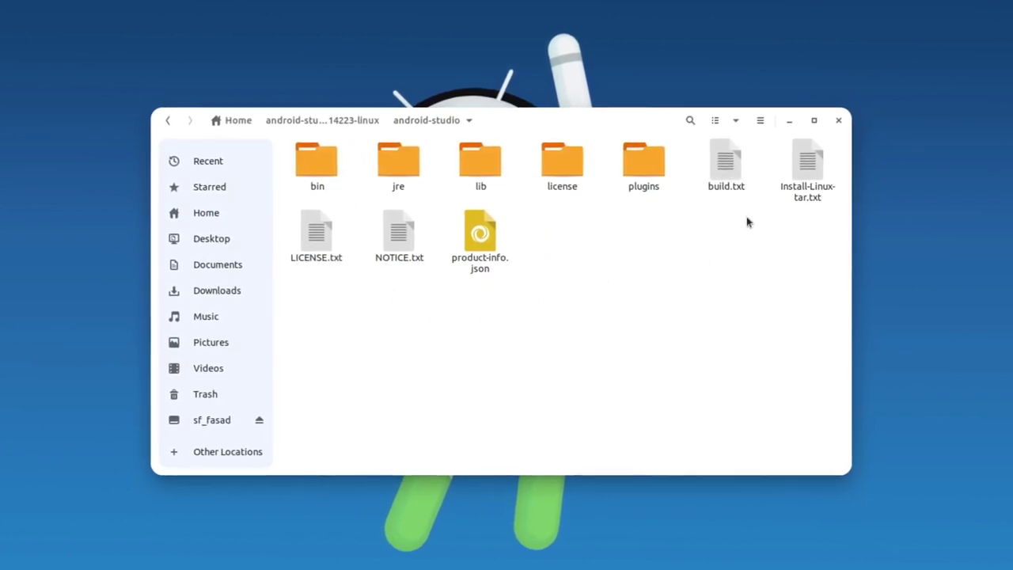
Open Install-Linux-tar.txt, highlight the ./studio.sh step on line 14, and move the editor aside.
click(799, 187)
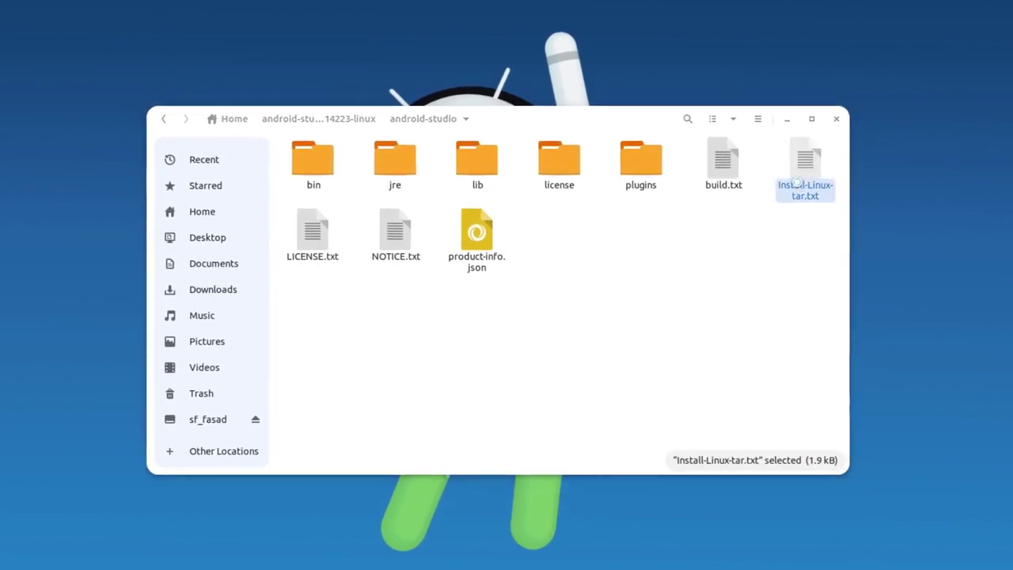
double_click(799, 187)
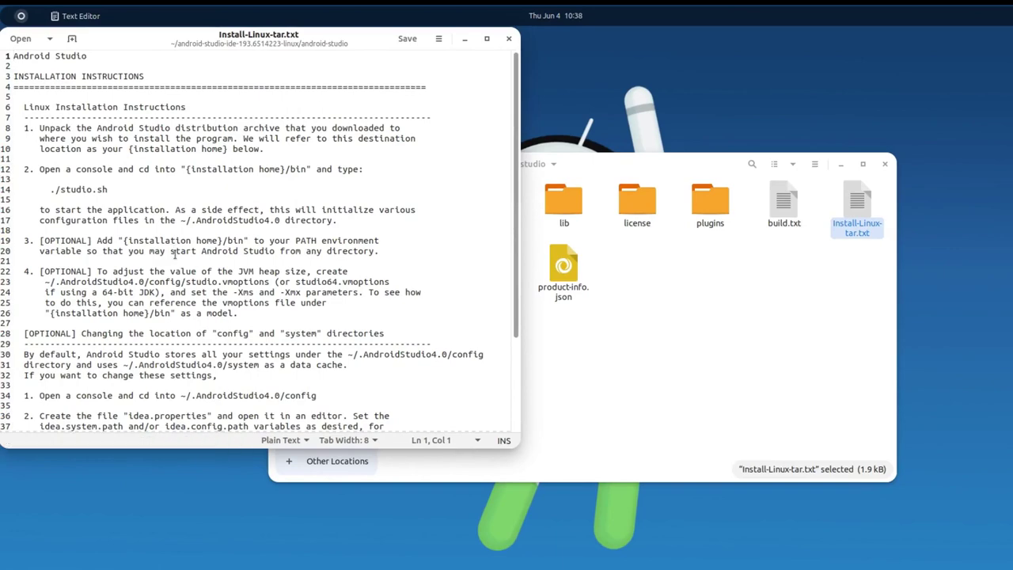
drag(117, 189, 56, 190)
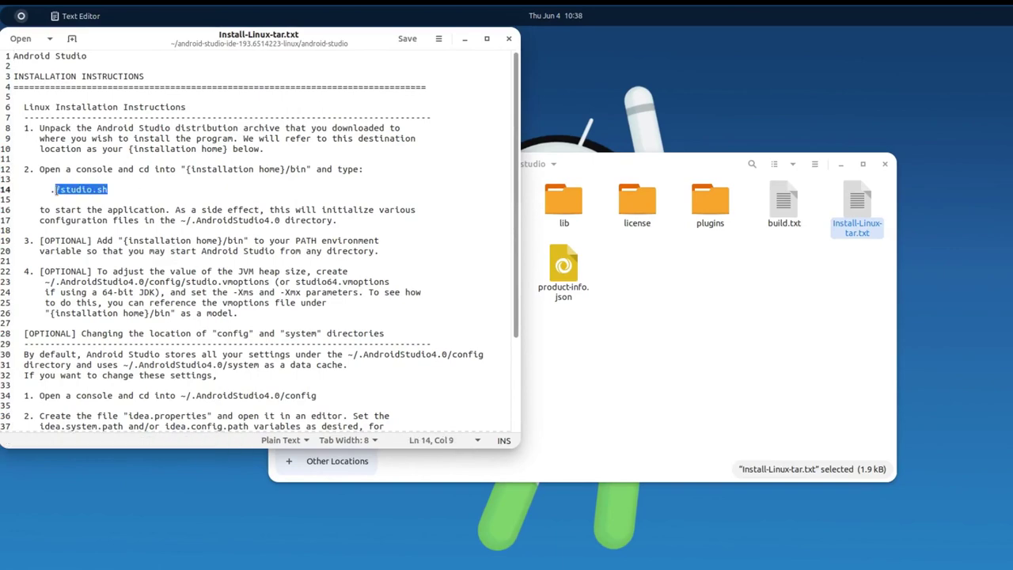
drag(377, 35, 348, 442)
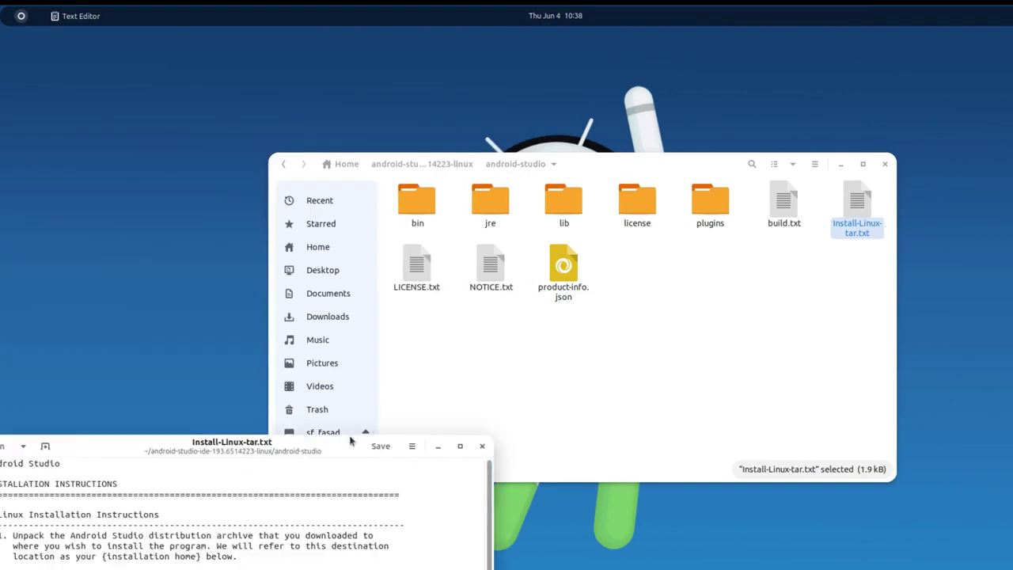
click(567, 341)
Open the android-studio bin folder and open a terminal in it.
double_click(429, 198)
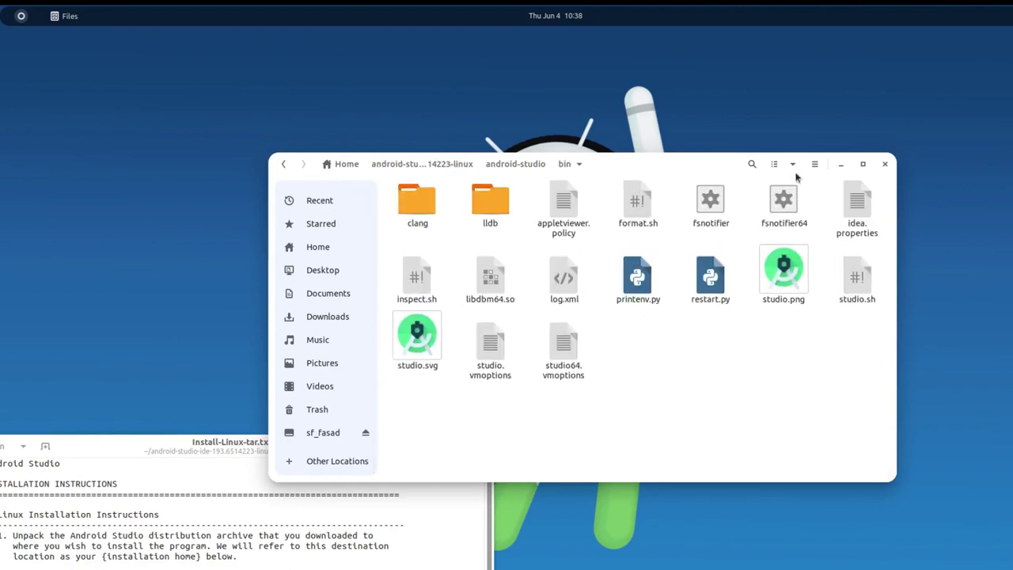
click(858, 279)
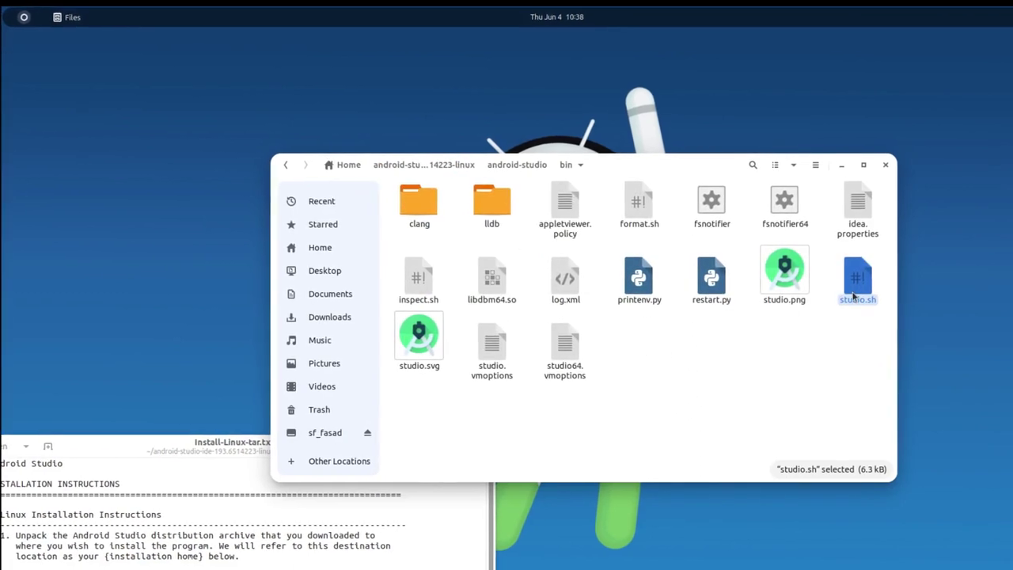
right_click(831, 346)
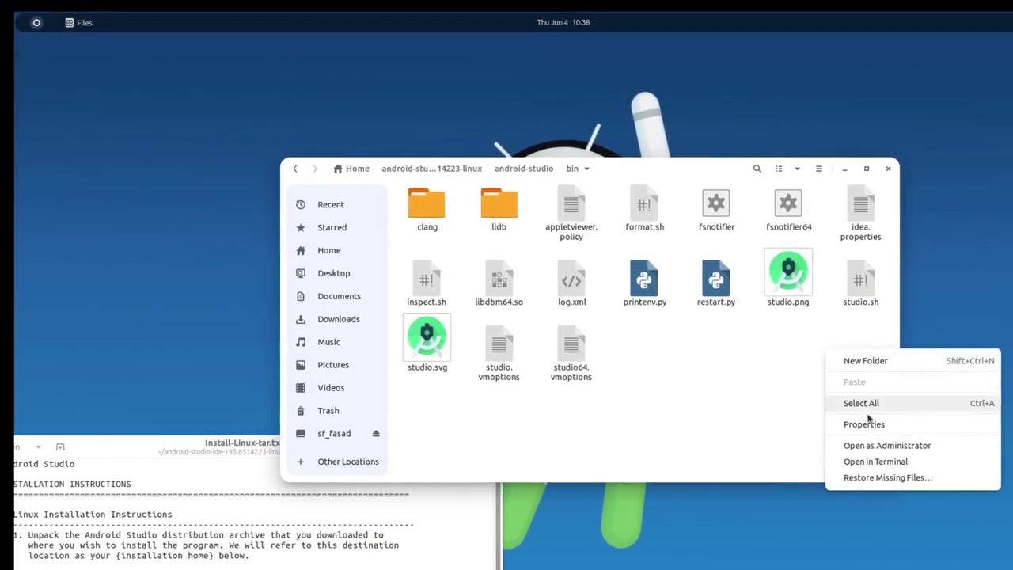
click(879, 462)
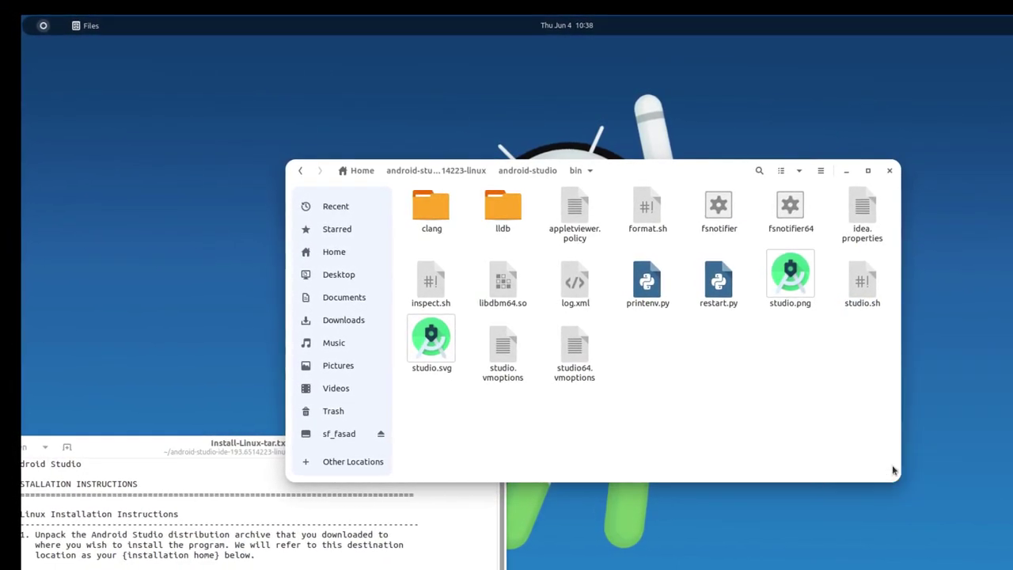
List the bin folder's files with ls.
drag(362, 46, 629, 180)
text(ls)
key(Return)
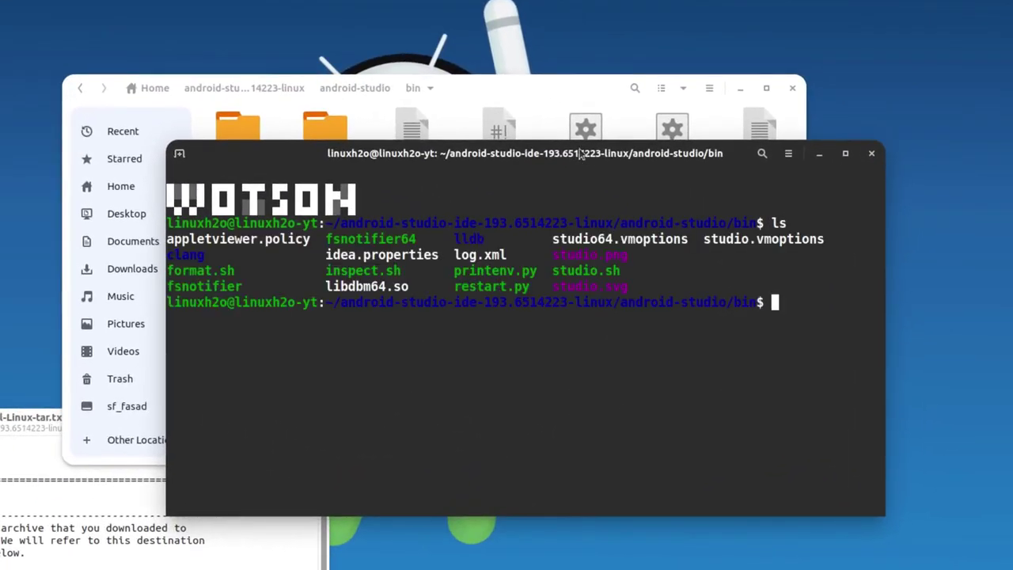
Run ./studio.sh to launch Android Studio without importing previous settings.
double_click(589, 273)
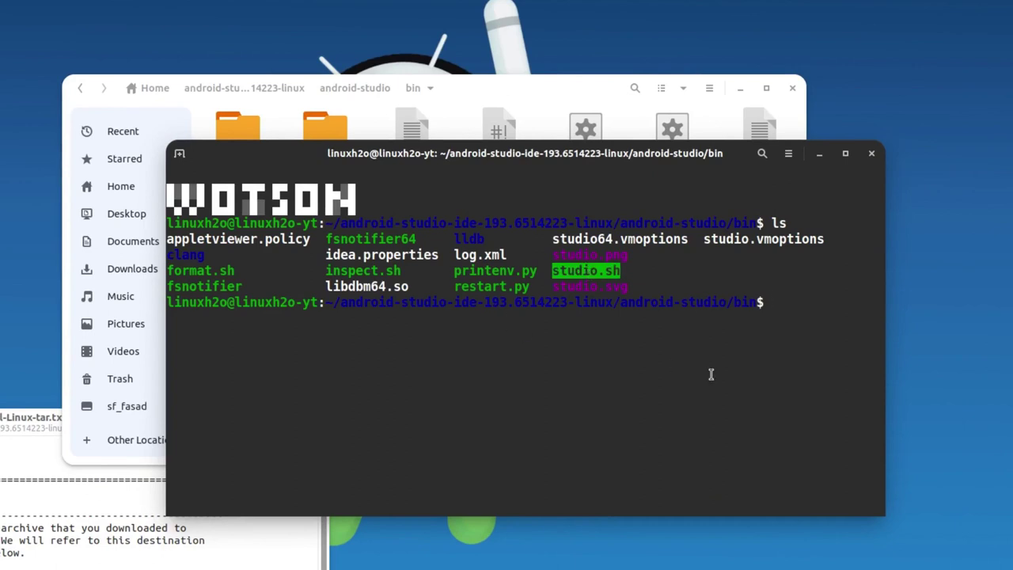
text(./studio.sh)
key(Return)
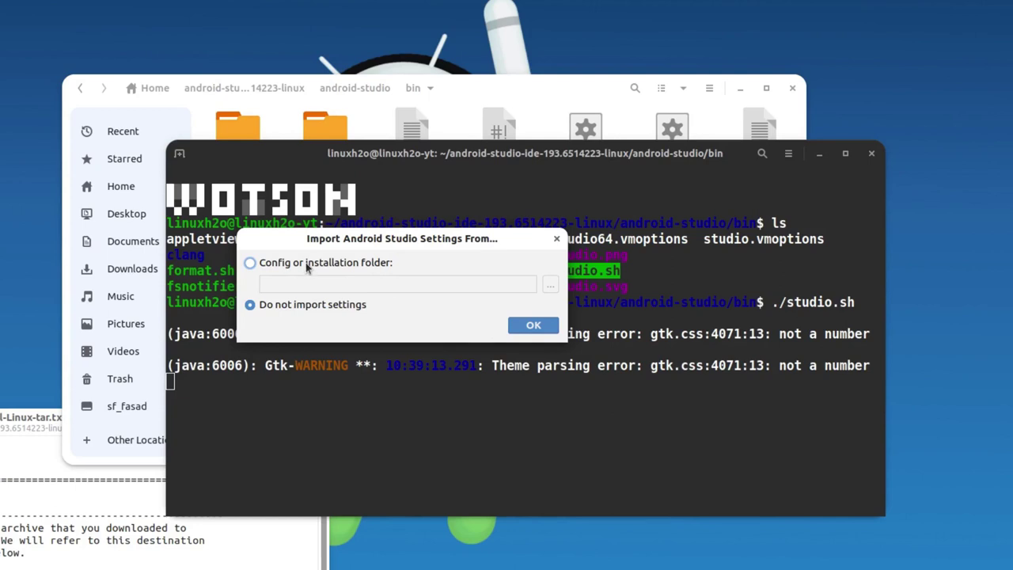
click(543, 331)
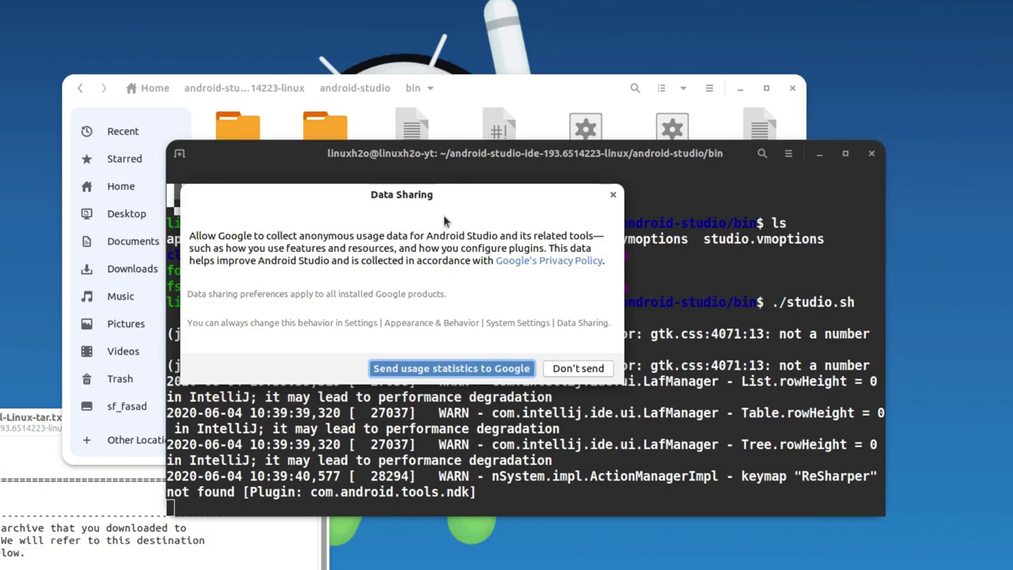
Choose 'Send usage statistics to Google' in the Data Sharing dialog.
click(457, 372)
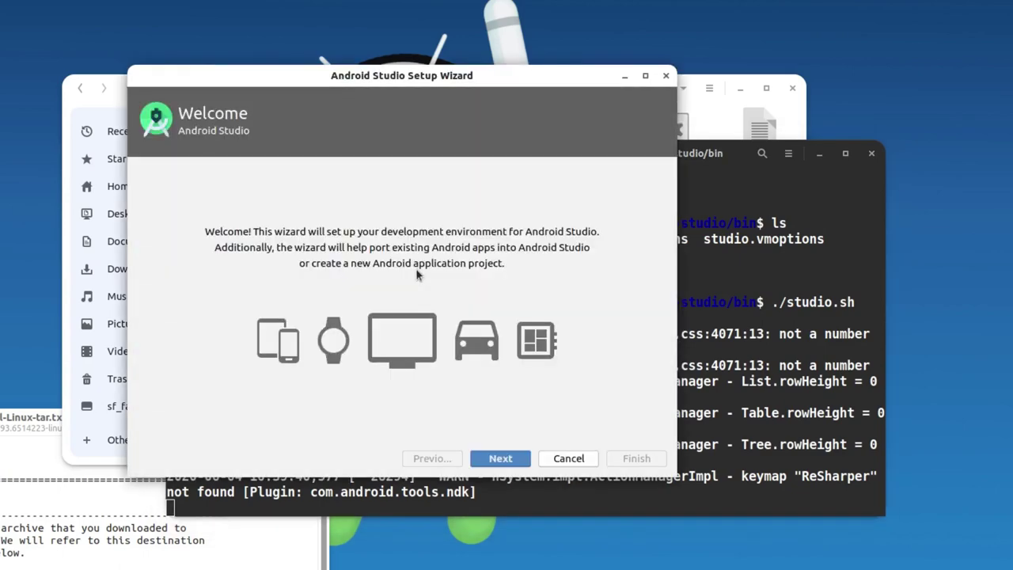
Choose the Standard setup type in the Setup Wizard.
click(506, 458)
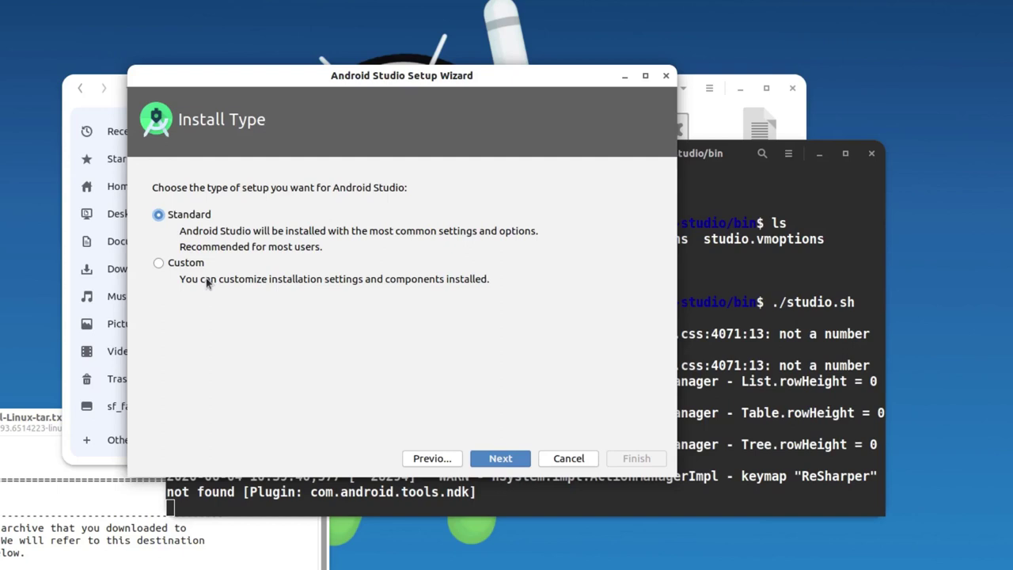
click(186, 264)
click(198, 219)
click(509, 459)
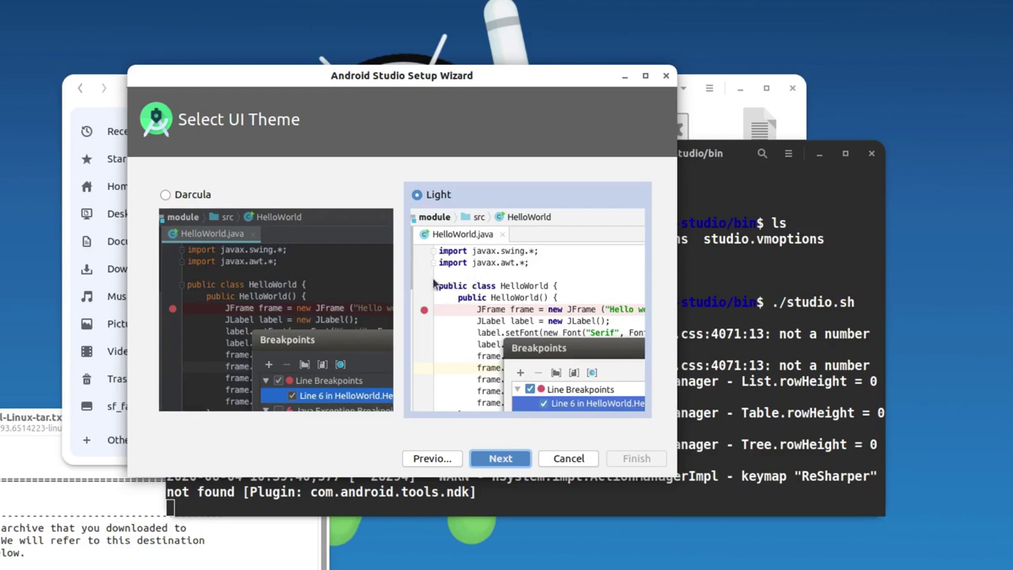
Settle on the Light theme and continue to Verify Settings.
click(325, 261)
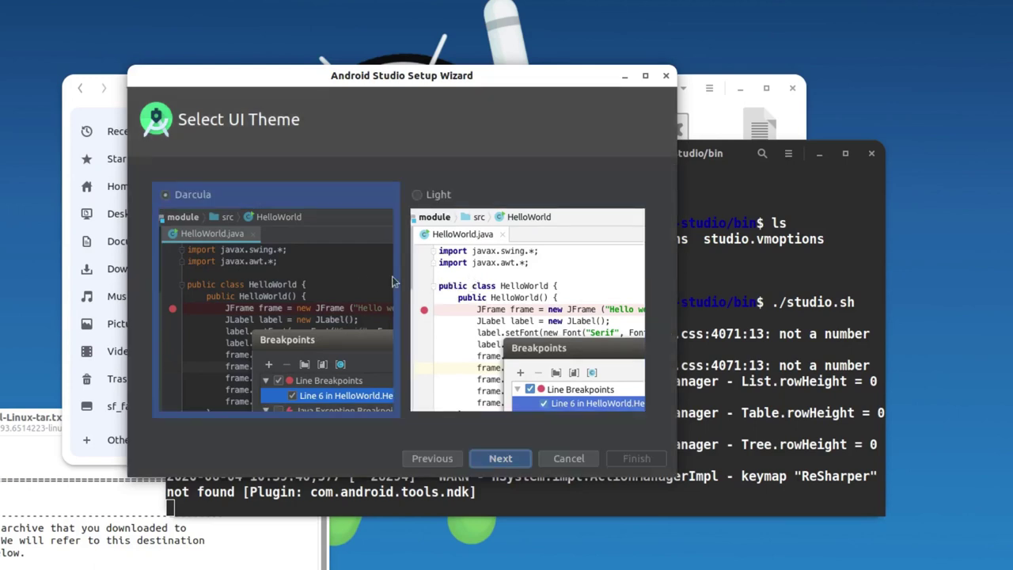
click(479, 281)
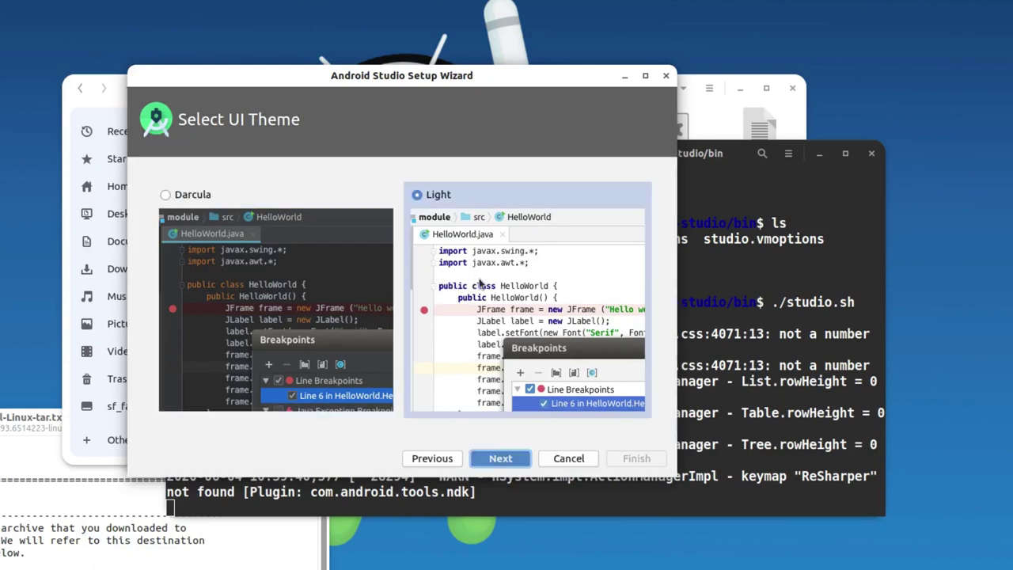
click(294, 283)
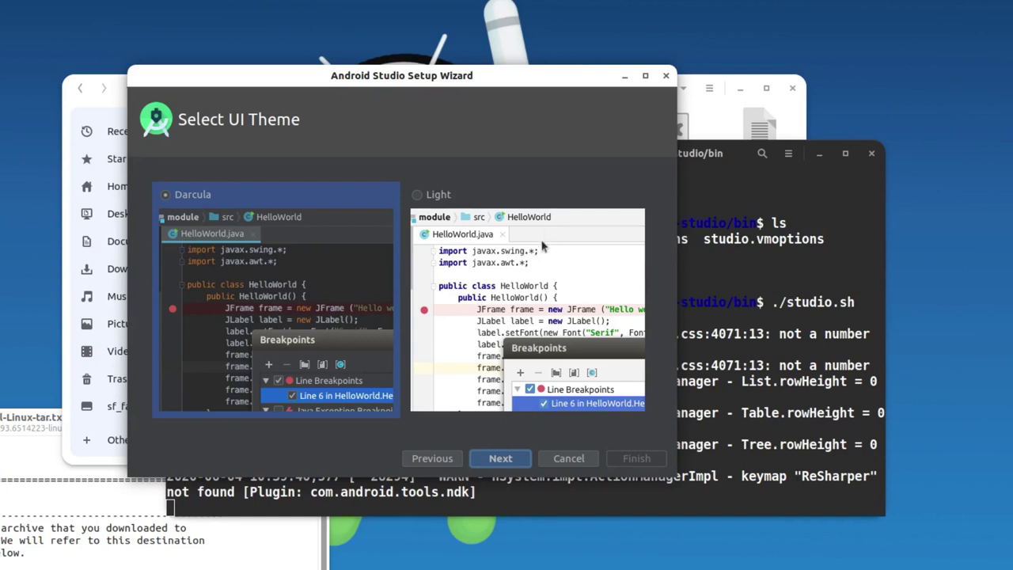
click(542, 260)
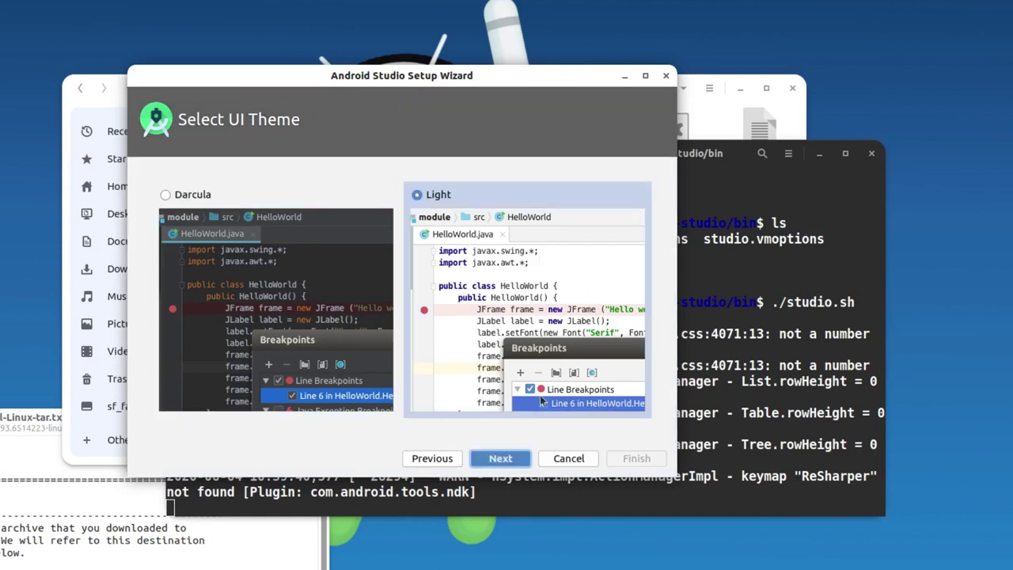
click(510, 465)
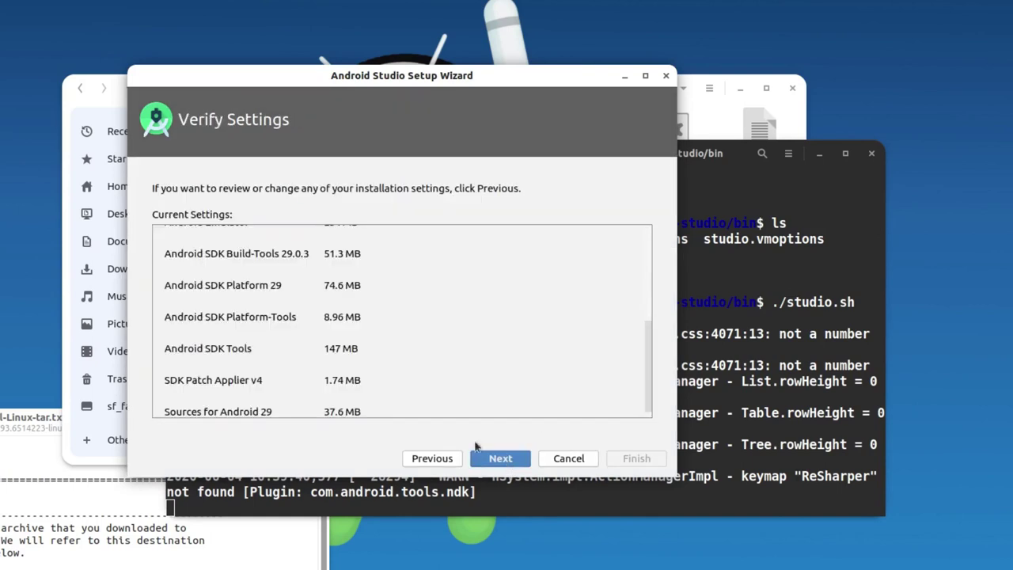
scroll(352, 325, down, 1)
scroll(352, 325, up, 5)
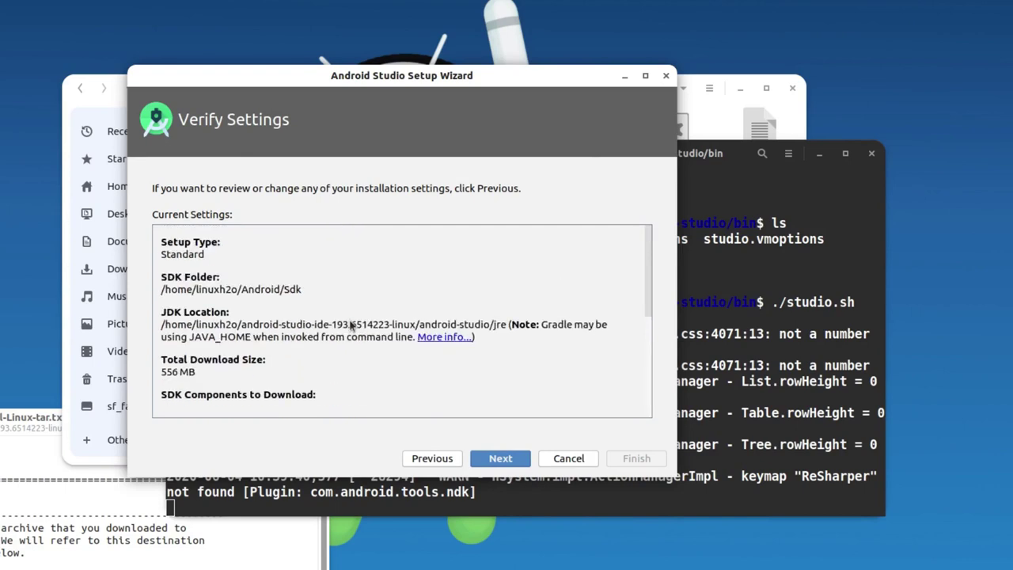
scroll(464, 269, down, 5)
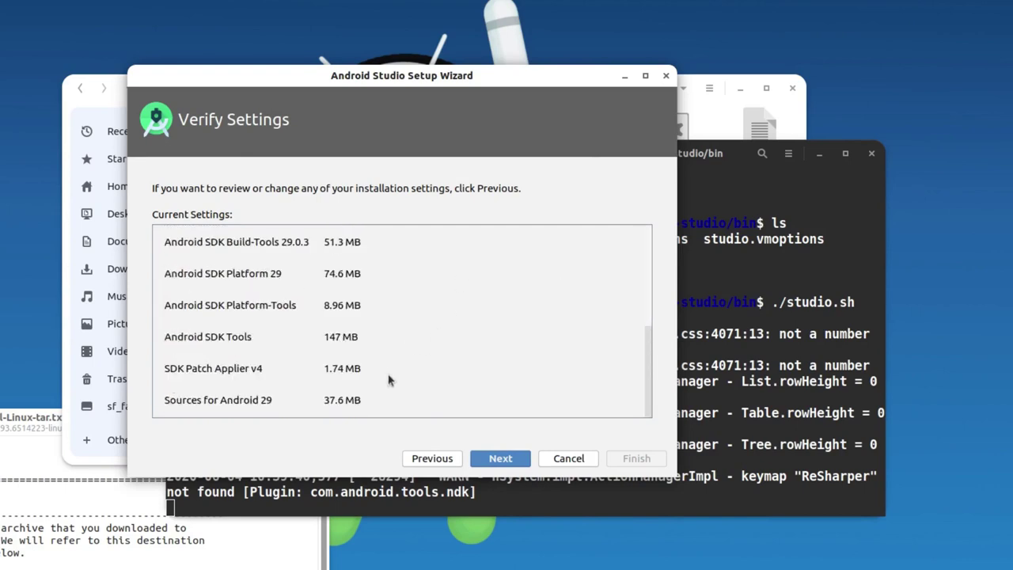
drag(239, 244, 316, 242)
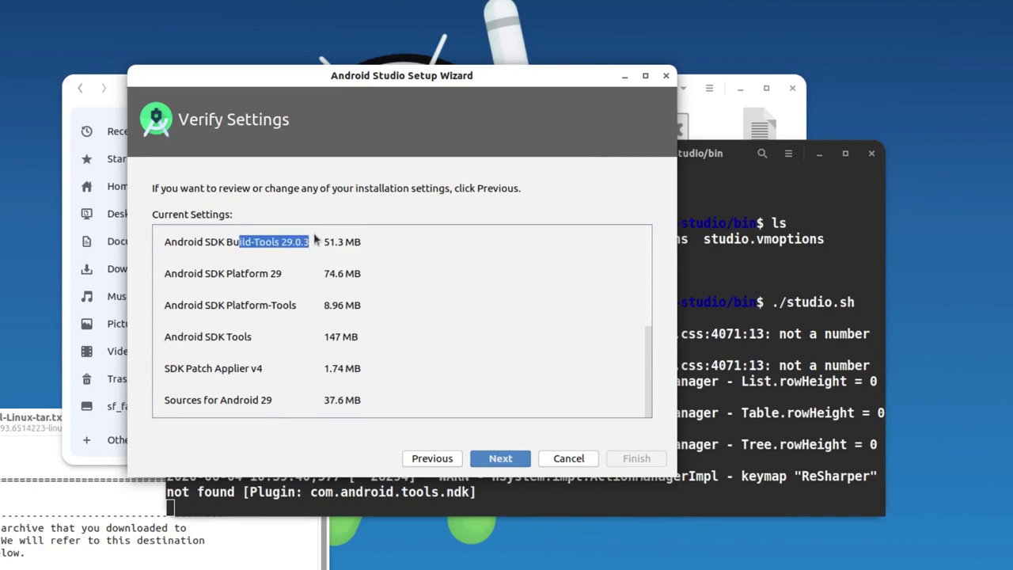
click(292, 241)
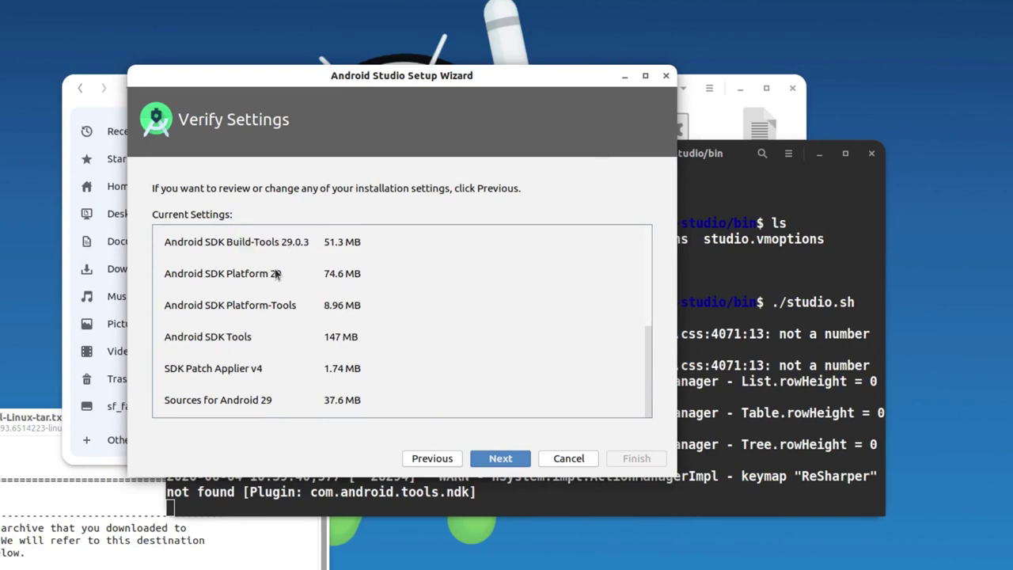
drag(255, 261, 269, 365)
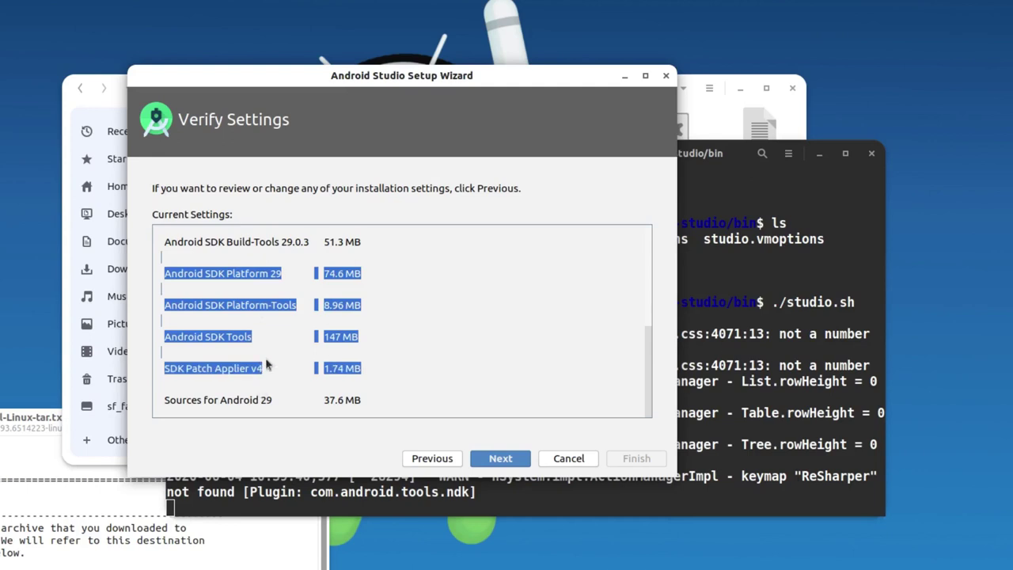
click(269, 365)
Proceed past Verify Settings and Emulator Settings, then follow the SDK download log details.
click(496, 463)
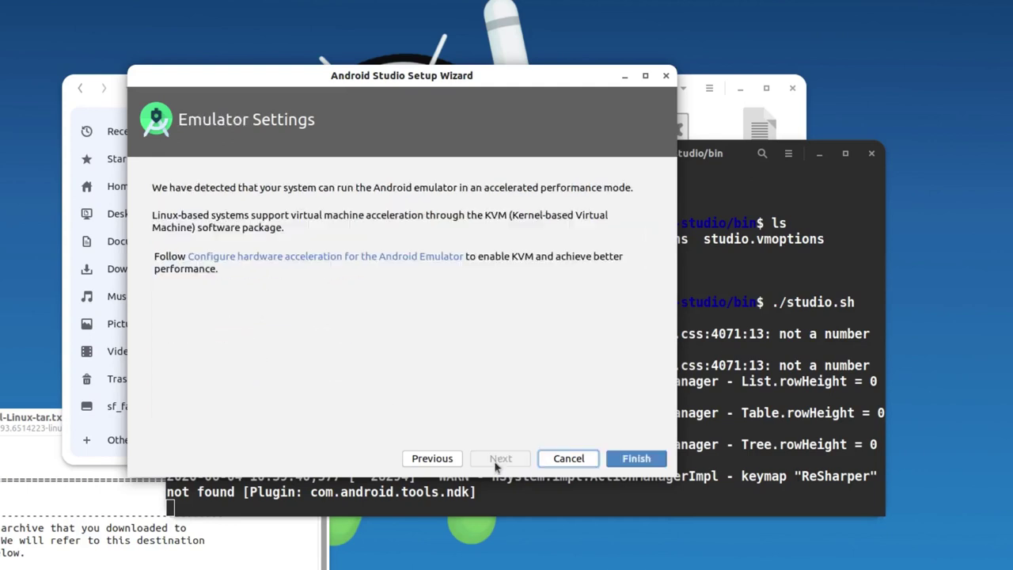
click(641, 459)
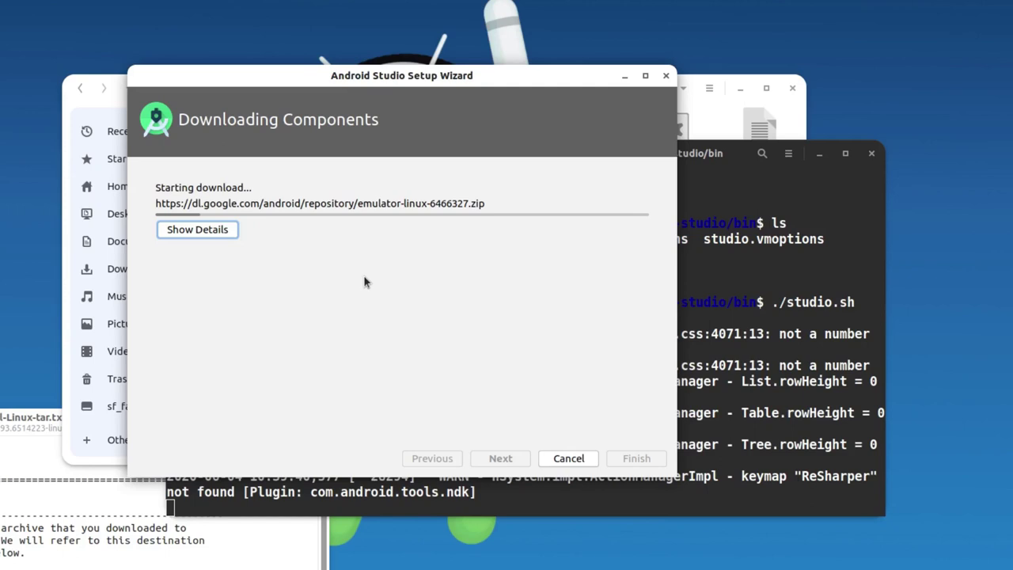
click(230, 229)
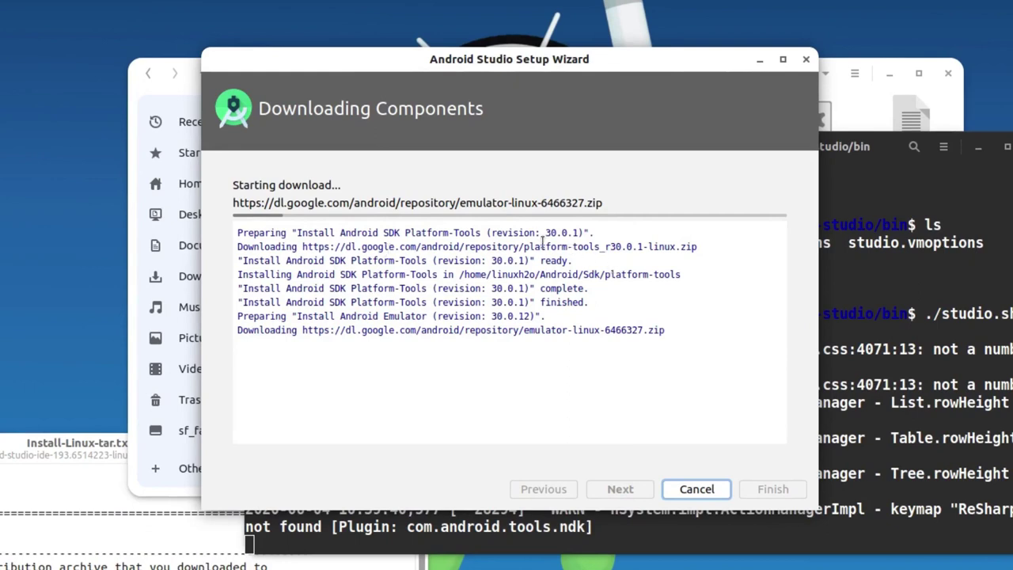
drag(546, 247, 601, 261)
click(601, 261)
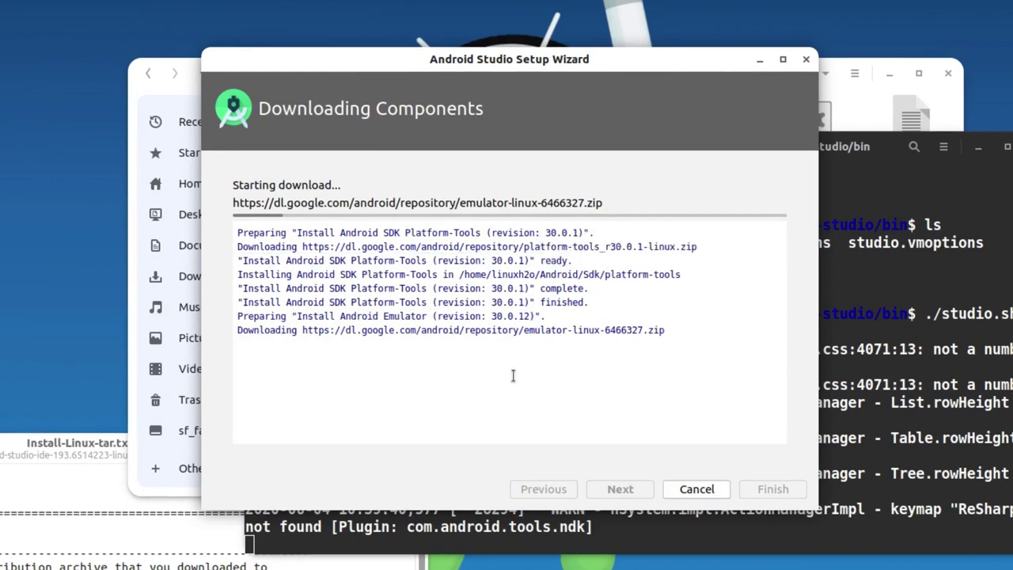
drag(540, 330, 605, 340)
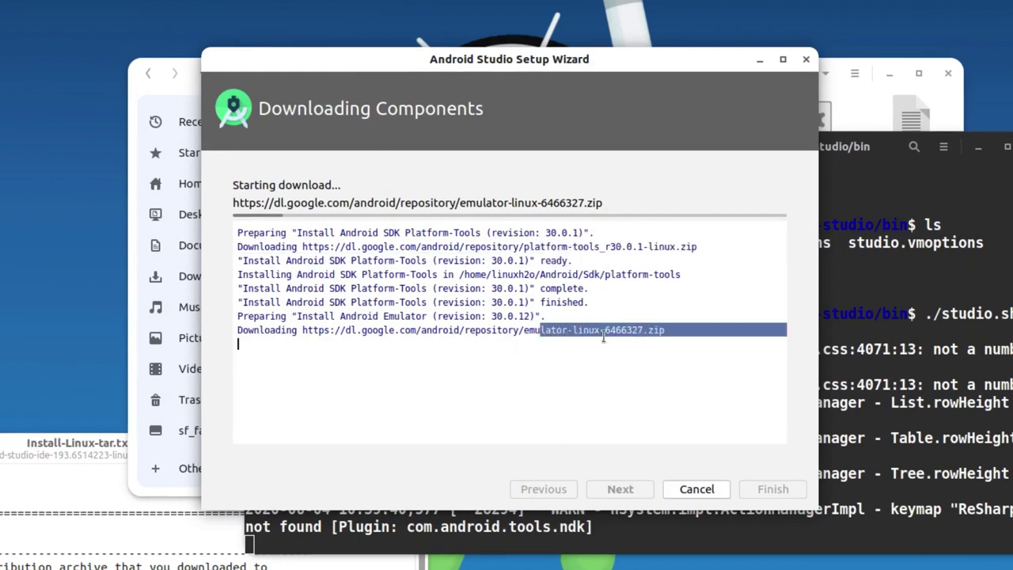
click(605, 339)
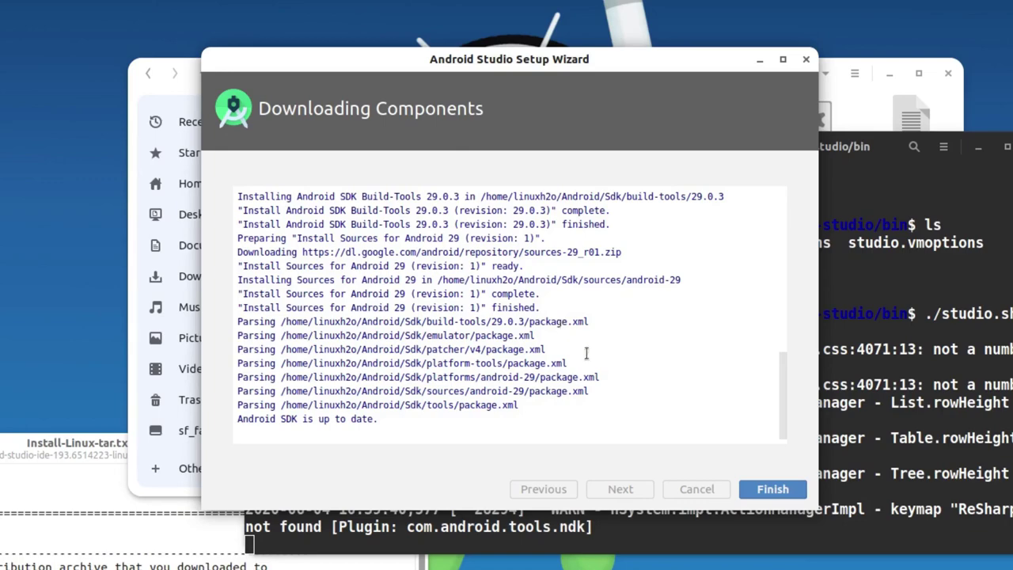
Finish the setup wizard and close the terminal, confirming its running process.
click(771, 489)
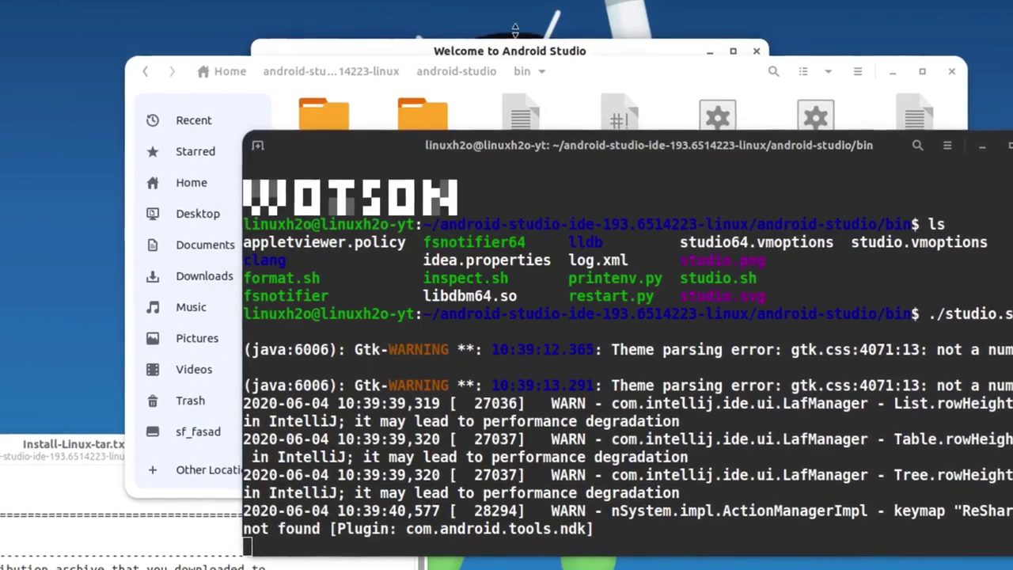
click(523, 50)
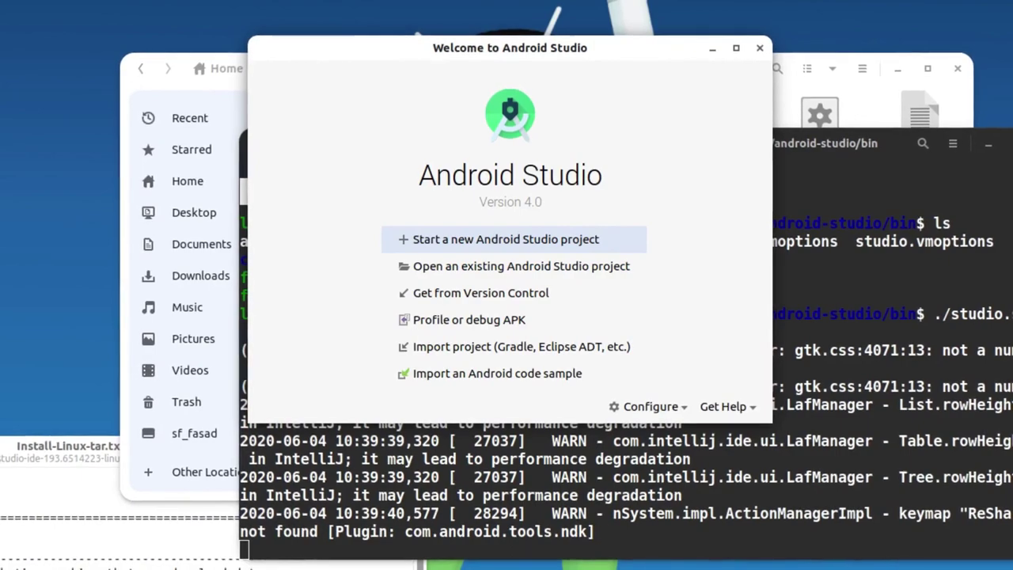
click(740, 448)
key(ctrl+shift+q)
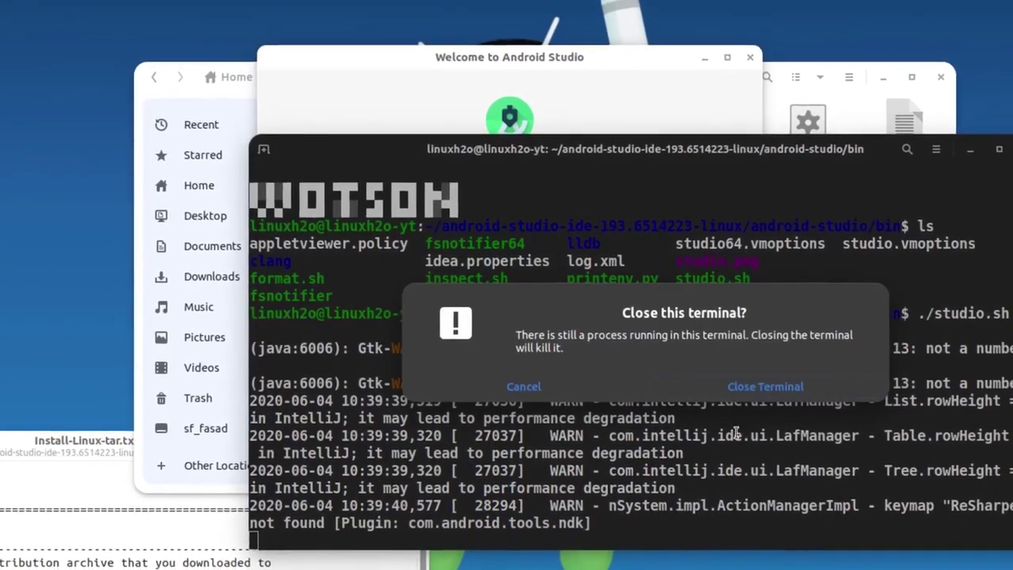
click(745, 385)
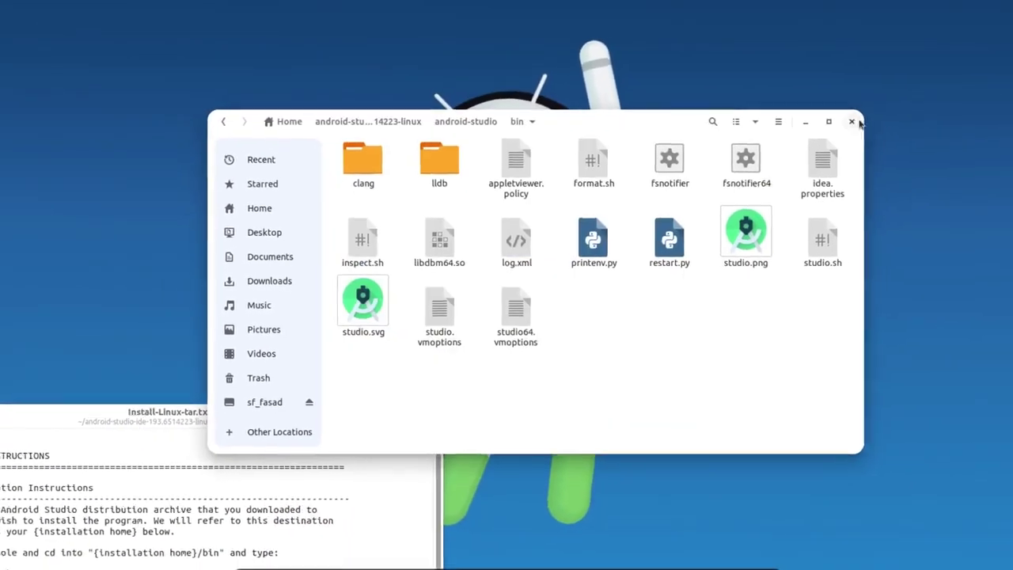
Close the Files window and the Text Editor window.
click(854, 120)
drag(331, 411, 589, 186)
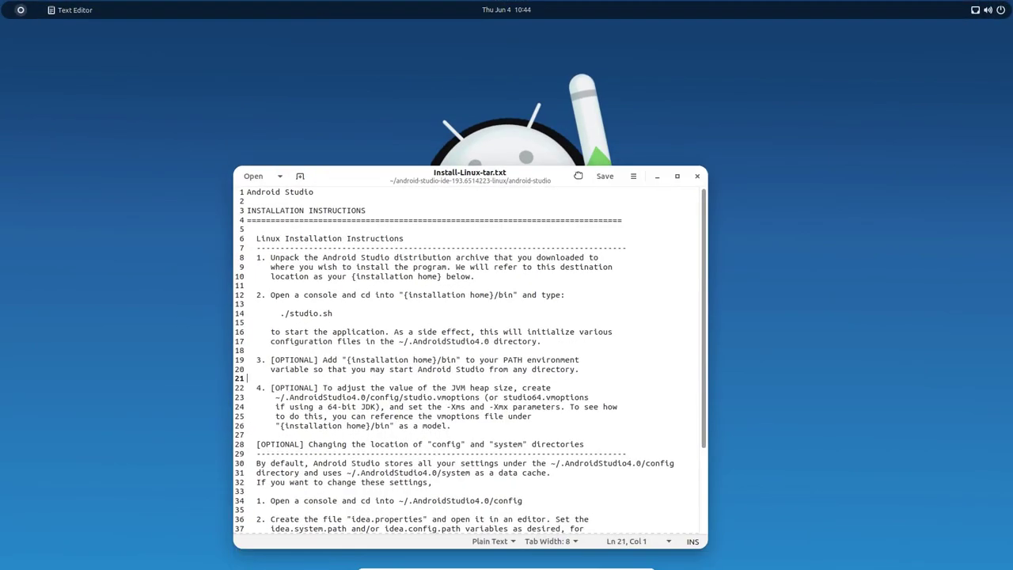
click(697, 177)
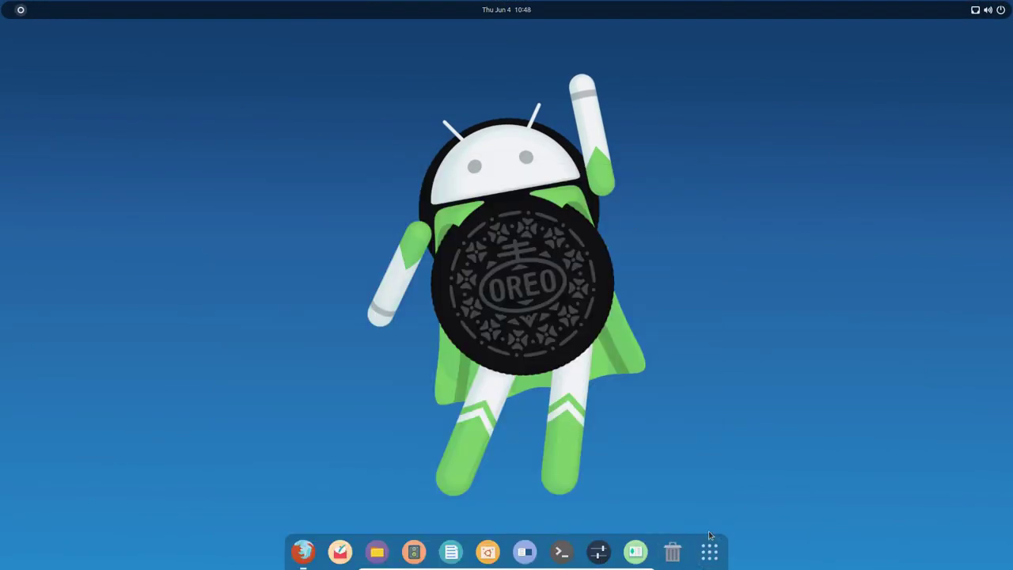
Search Activities for 'android studio', then open Files on the Home folder.
click(709, 551)
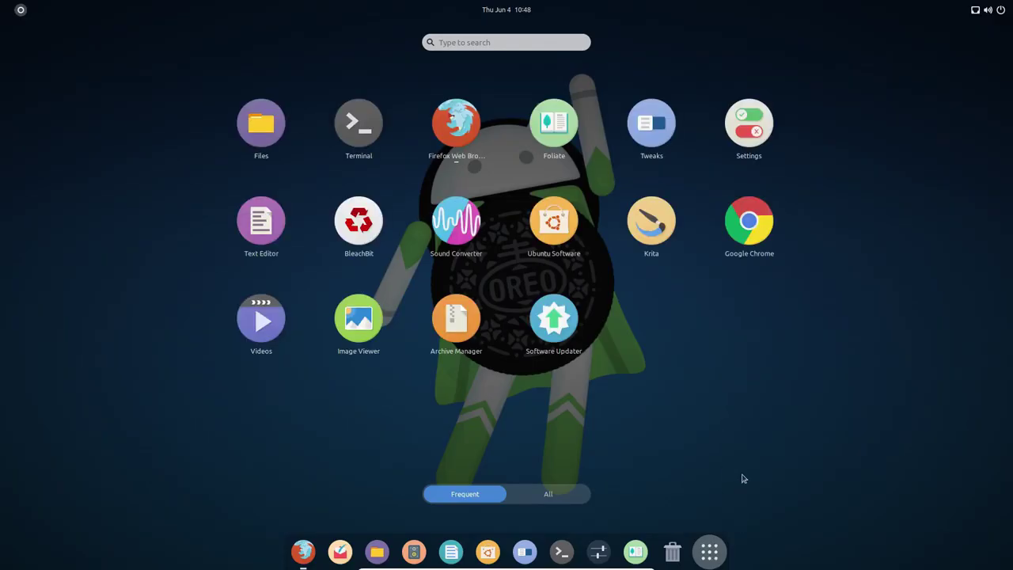
text(a)
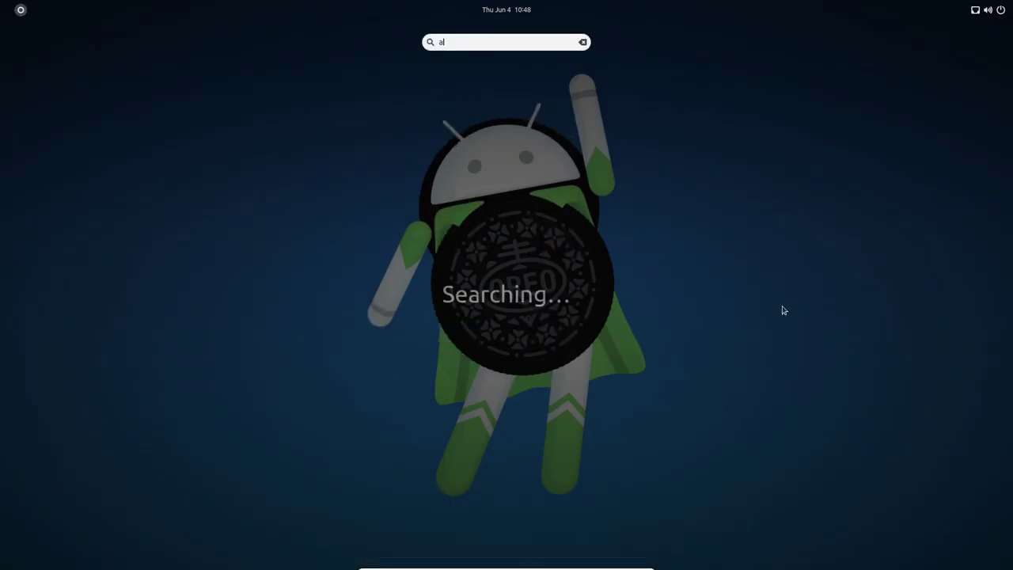
text(ndroid studio)
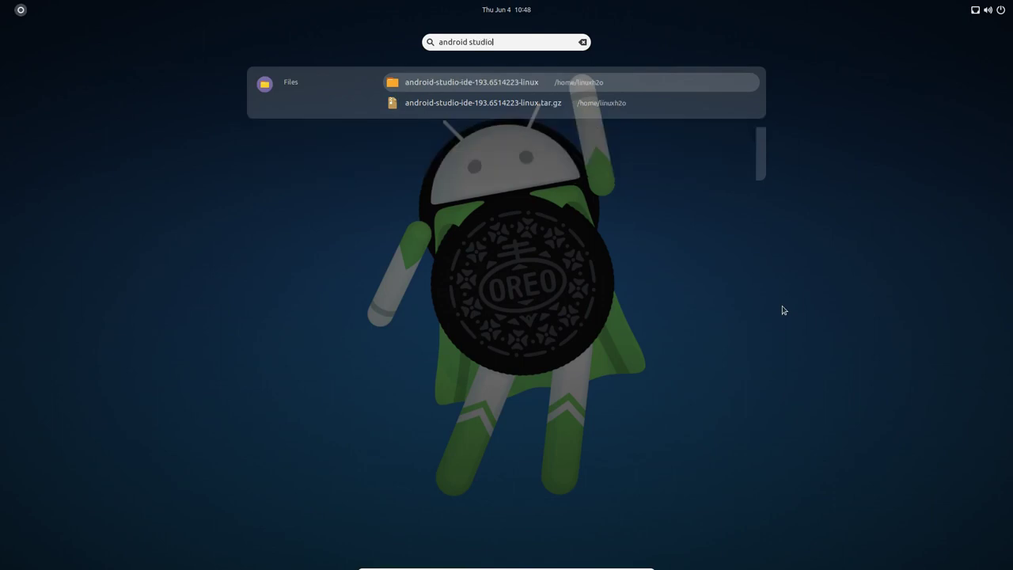
click(748, 276)
click(380, 545)
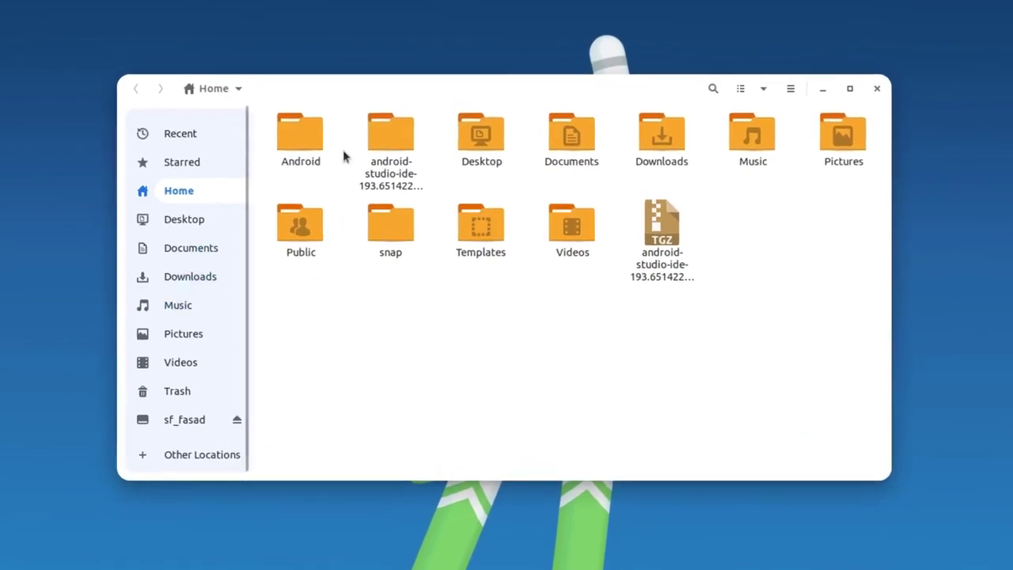
Move the android-studio folder out of android-studio-ide into Home.
click(392, 182)
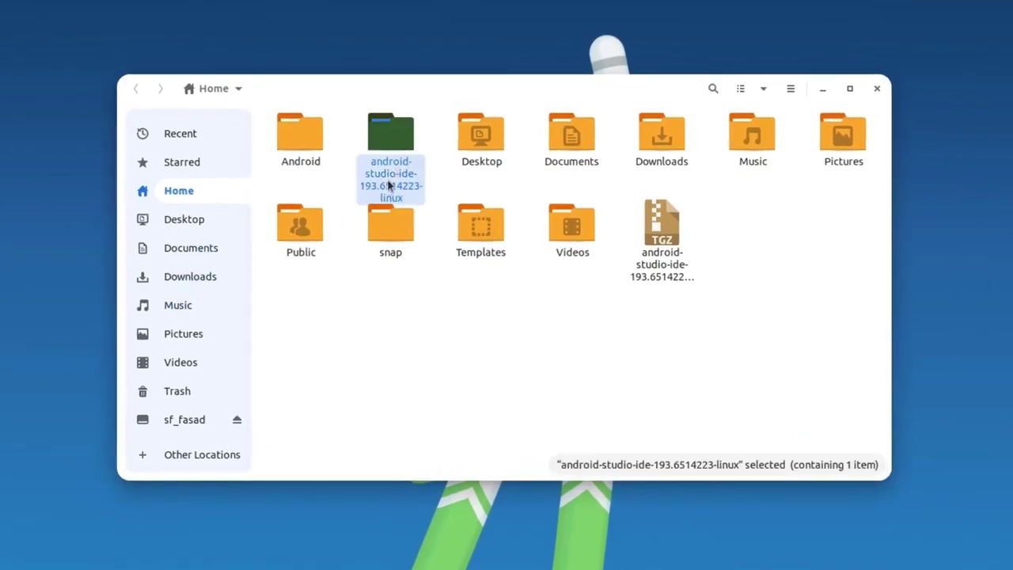
key(F2)
key(Escape)
double_click(411, 152)
click(325, 154)
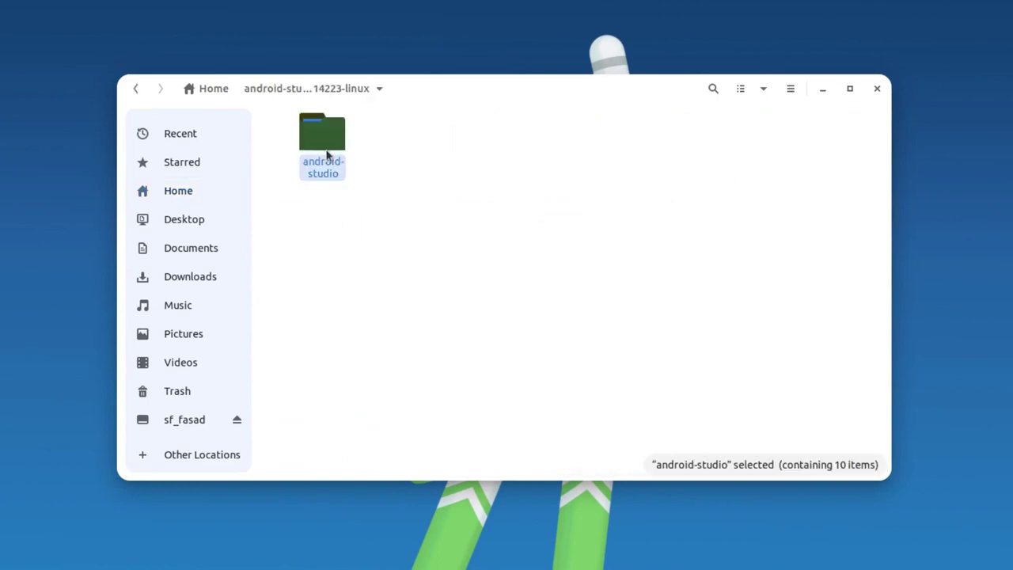
key(alt+Left)
key(ctrl+v)
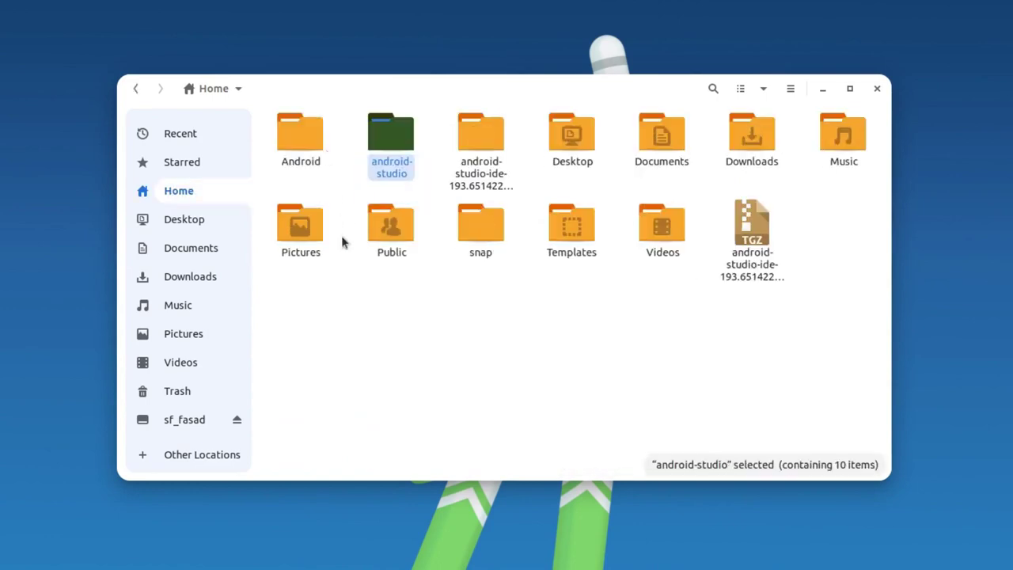
Delete the downloaded tar.gz archive and the empty android-studio-ide folder.
click(744, 266)
key(Delete)
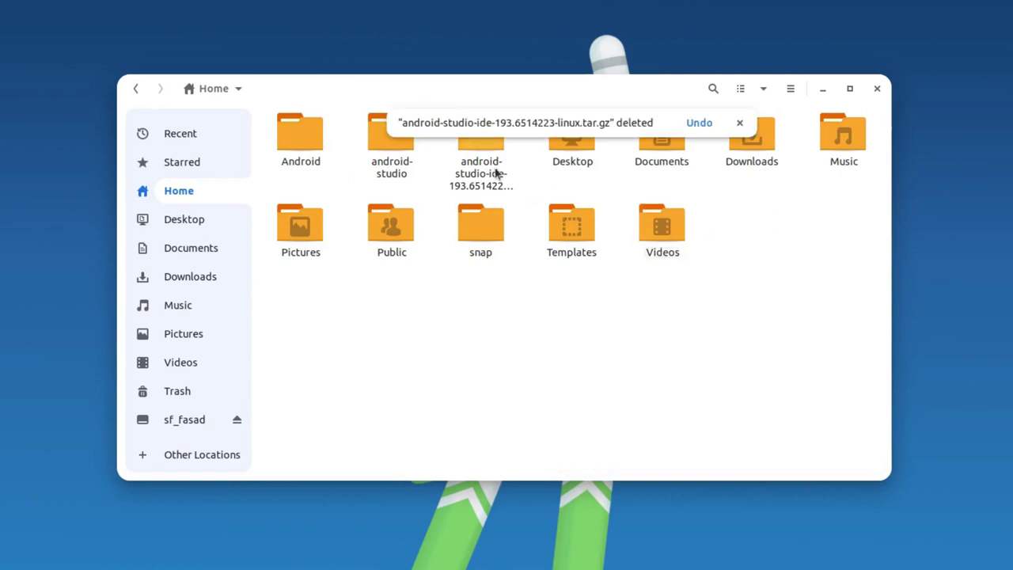
click(489, 168)
key(Delete)
Open the android-studio/bin folder in Home and bring up its context menu.
double_click(395, 151)
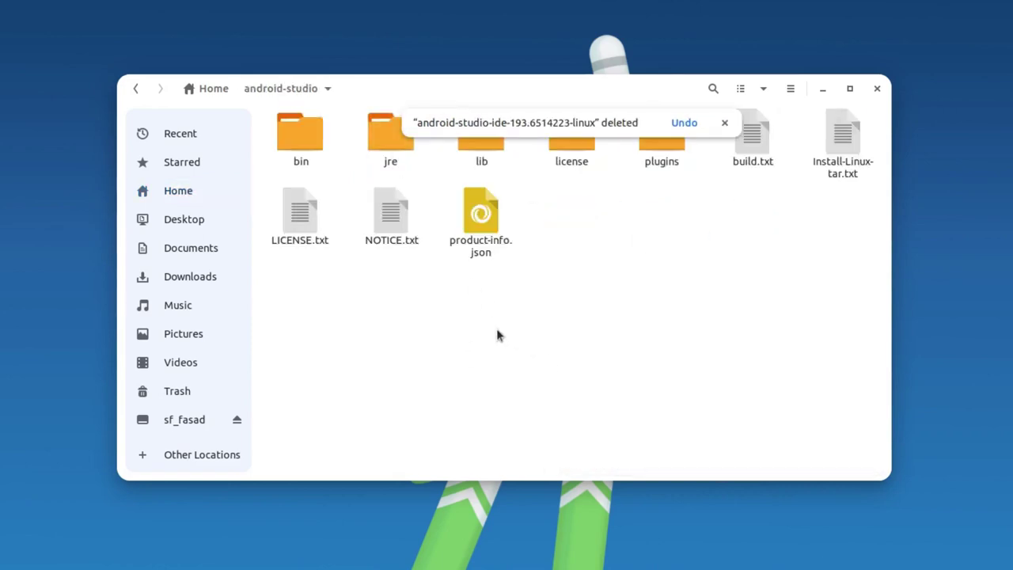
click(224, 85)
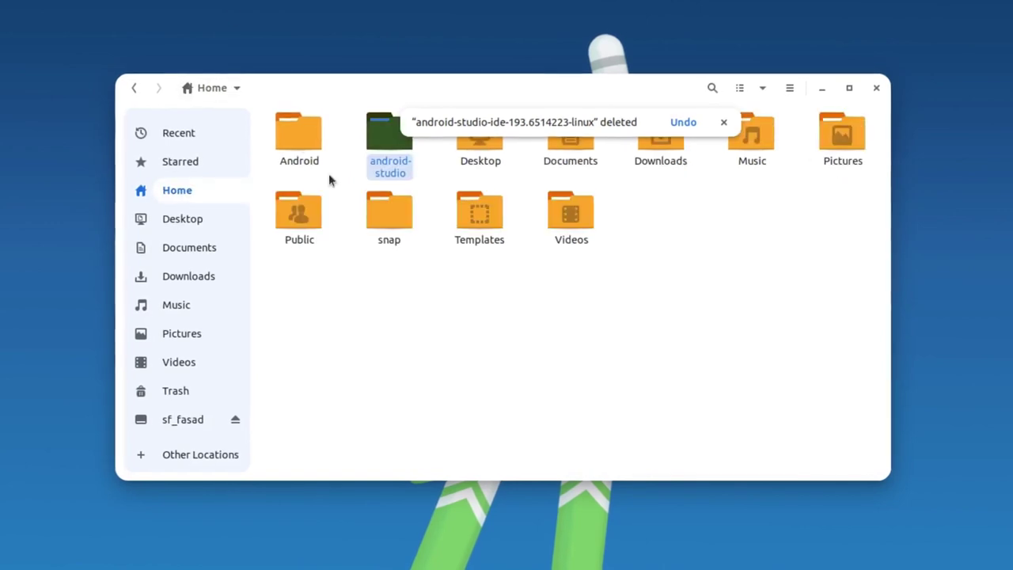
double_click(294, 141)
click(224, 83)
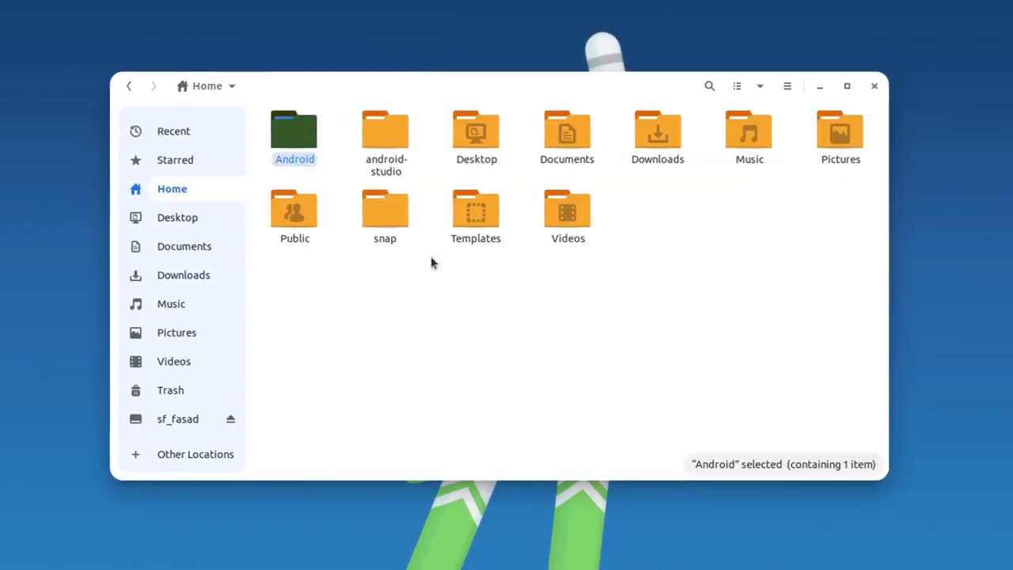
click(388, 162)
double_click(387, 162)
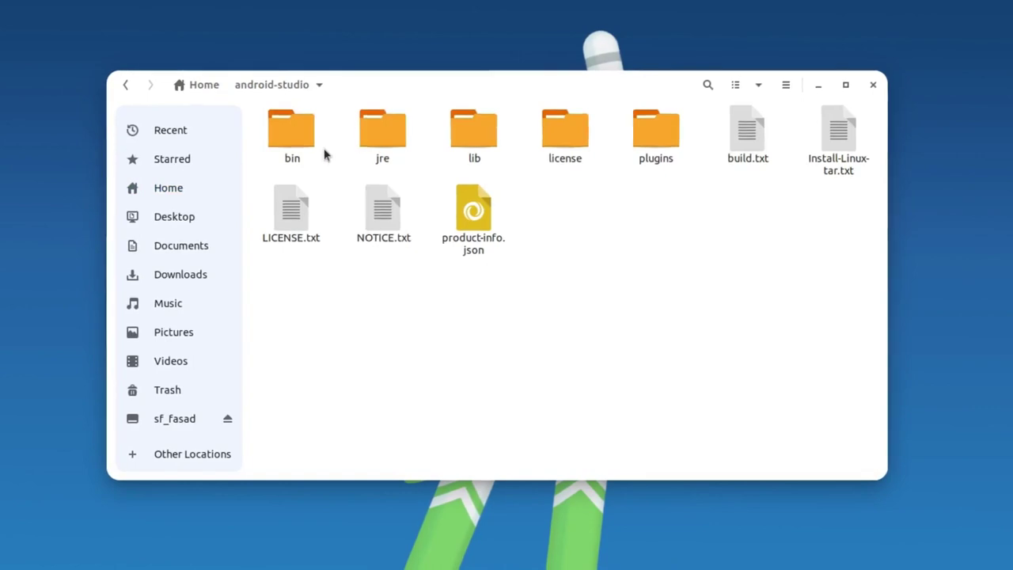
double_click(295, 138)
right_click(626, 324)
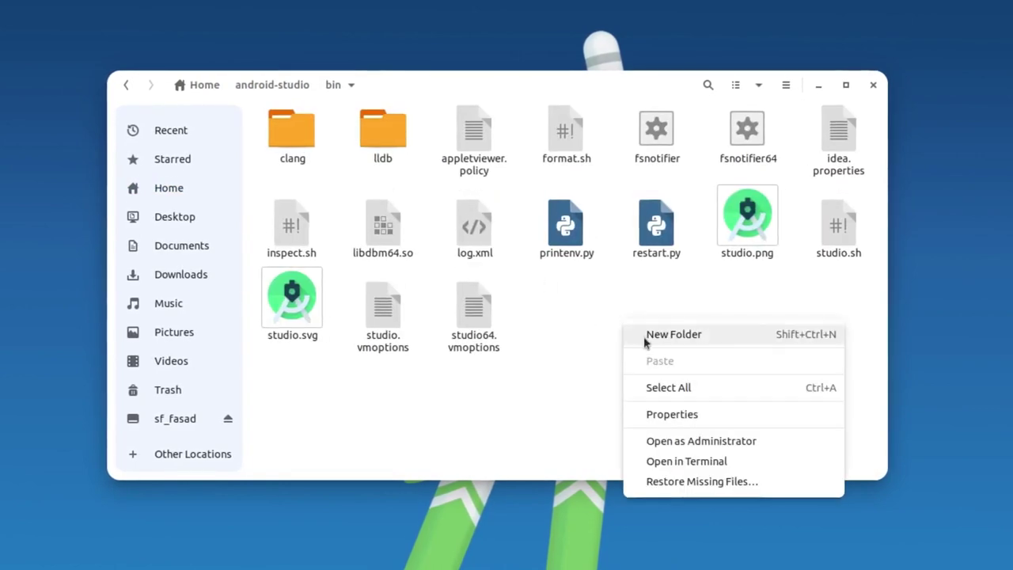
Run ls and ./studio.sh in a terminal in bin, then minimize Terminal and Files.
click(694, 461)
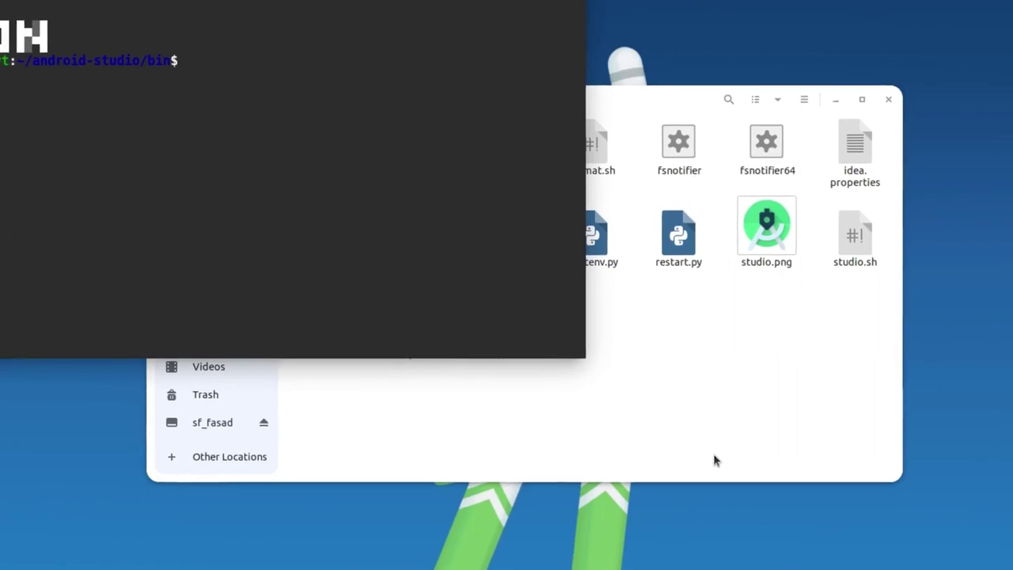
text(ls)
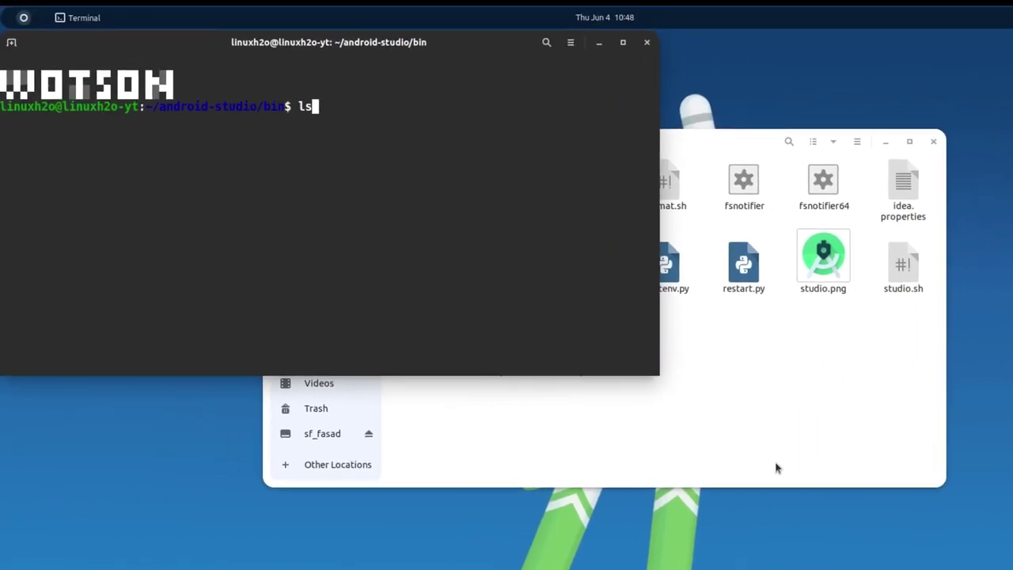
key(Return)
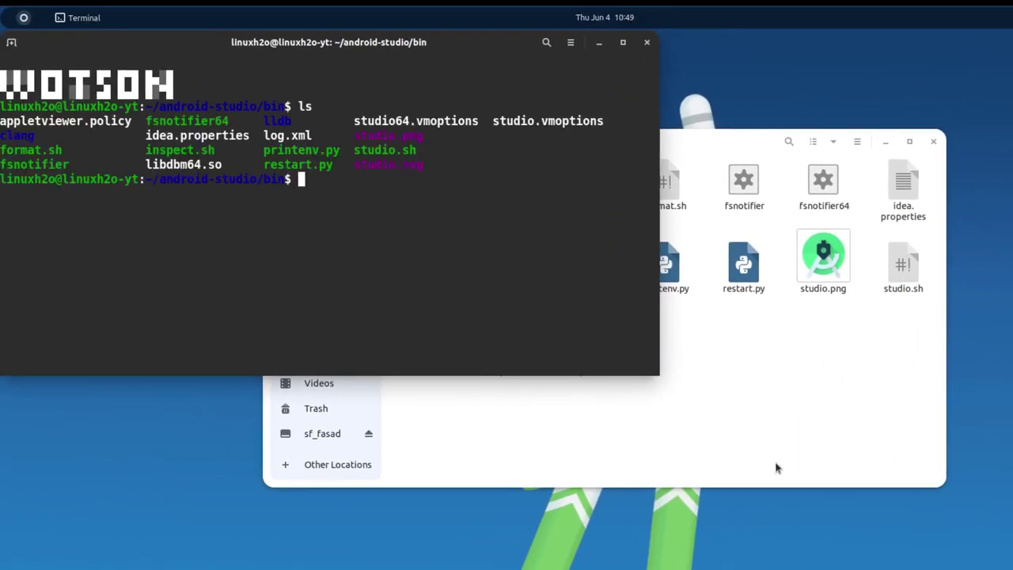
text(./studio.sh)
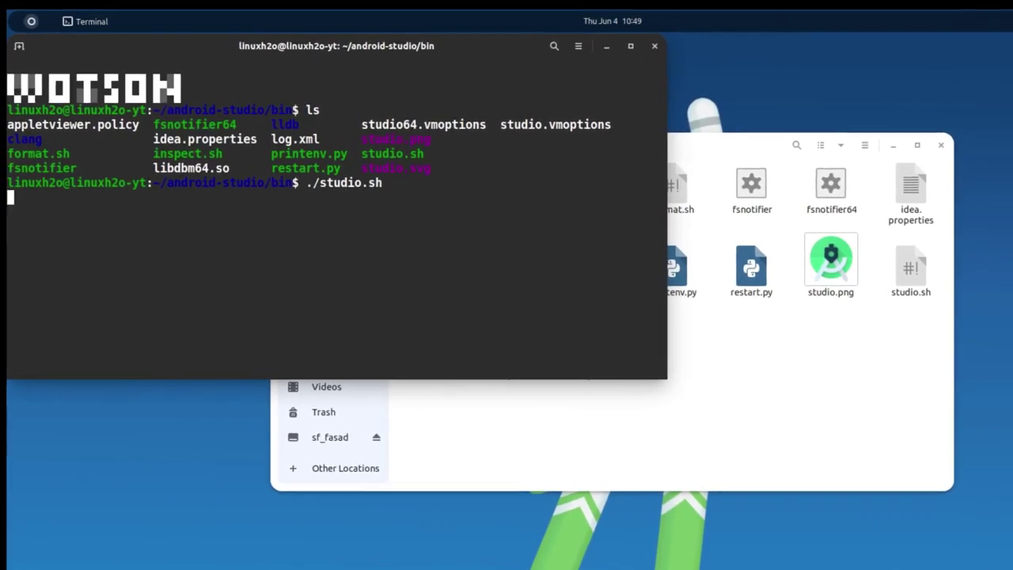
key(Return)
click(606, 46)
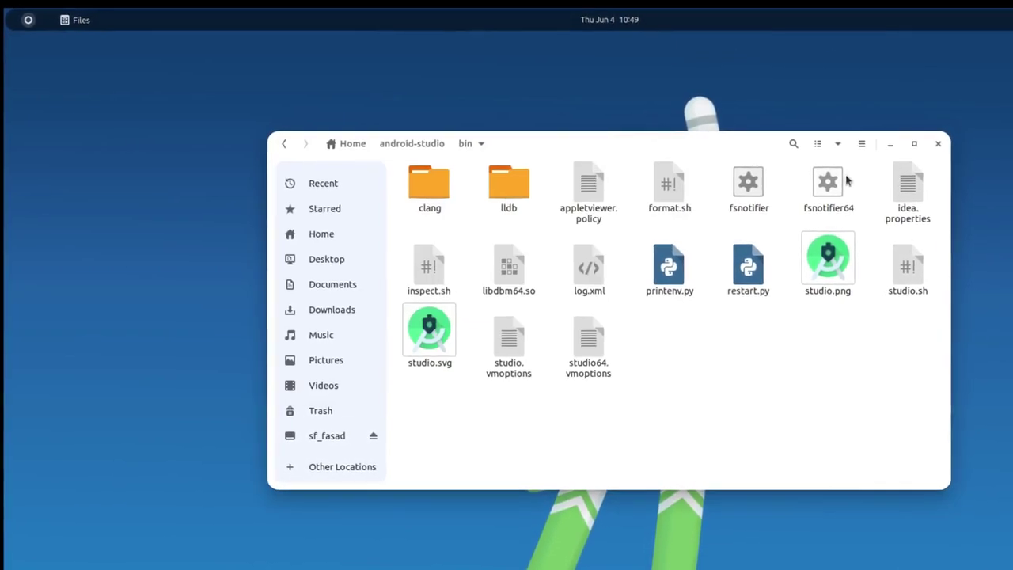
click(889, 143)
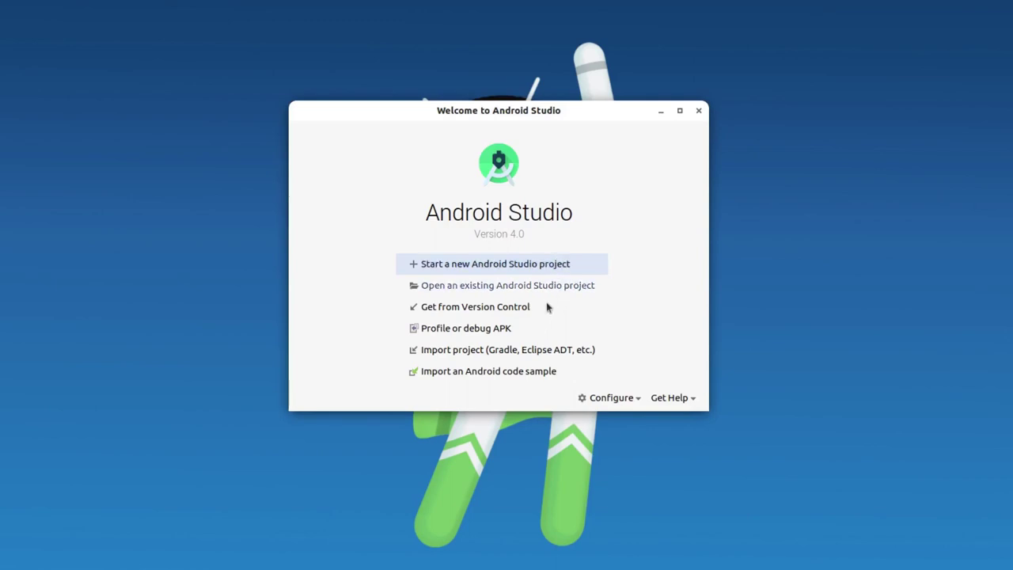
Create an Android Studio desktop entry for the current user, then close the Welcome window.
click(635, 399)
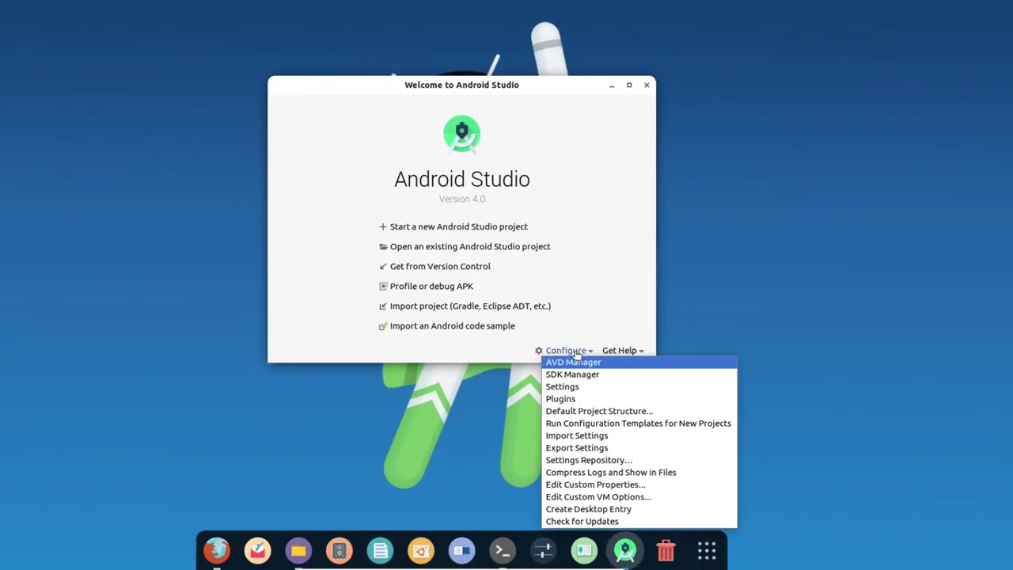
click(603, 513)
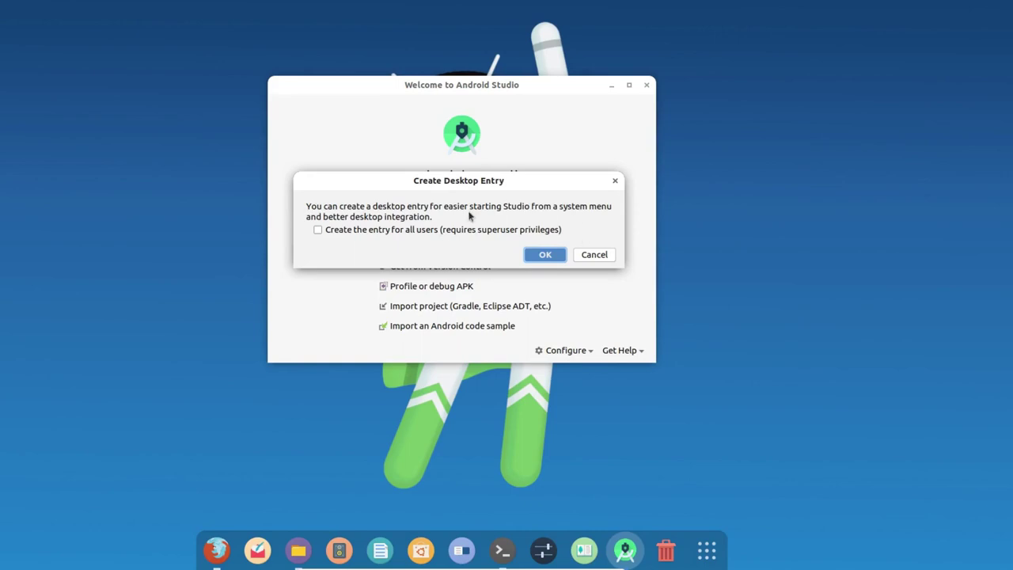
click(546, 255)
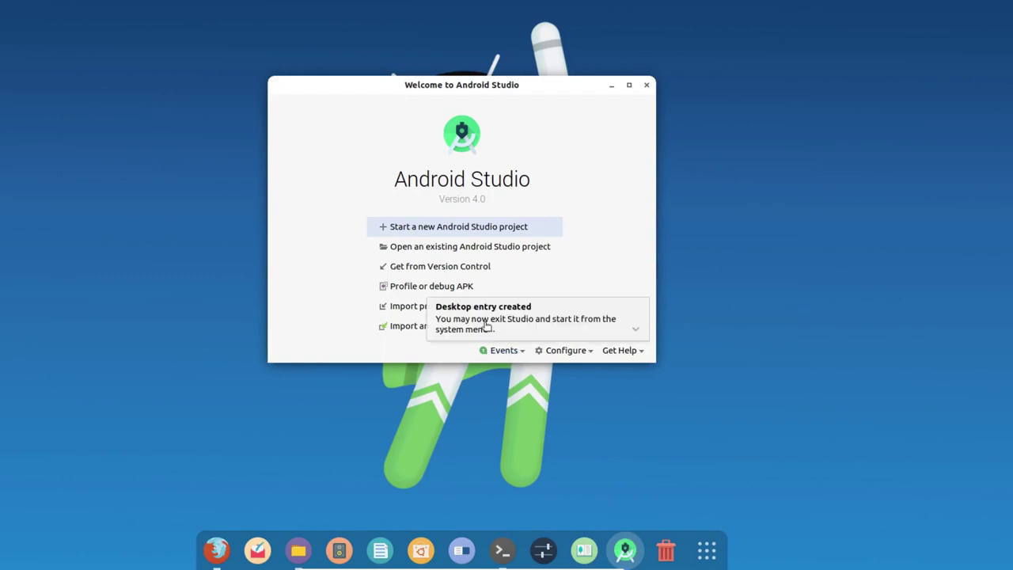
click(646, 87)
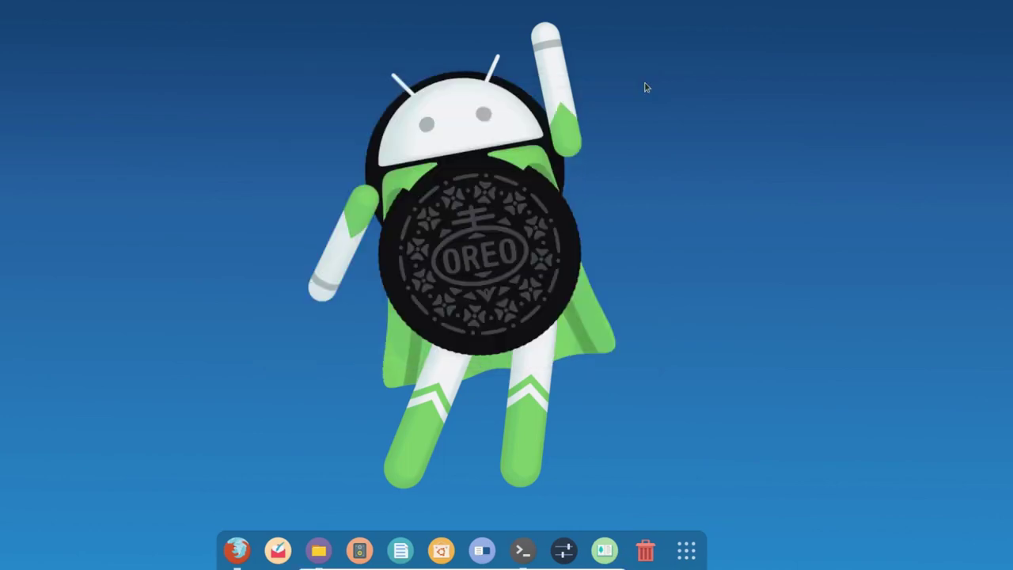
Search the application list for 'and' and launch Android Studio.
click(686, 555)
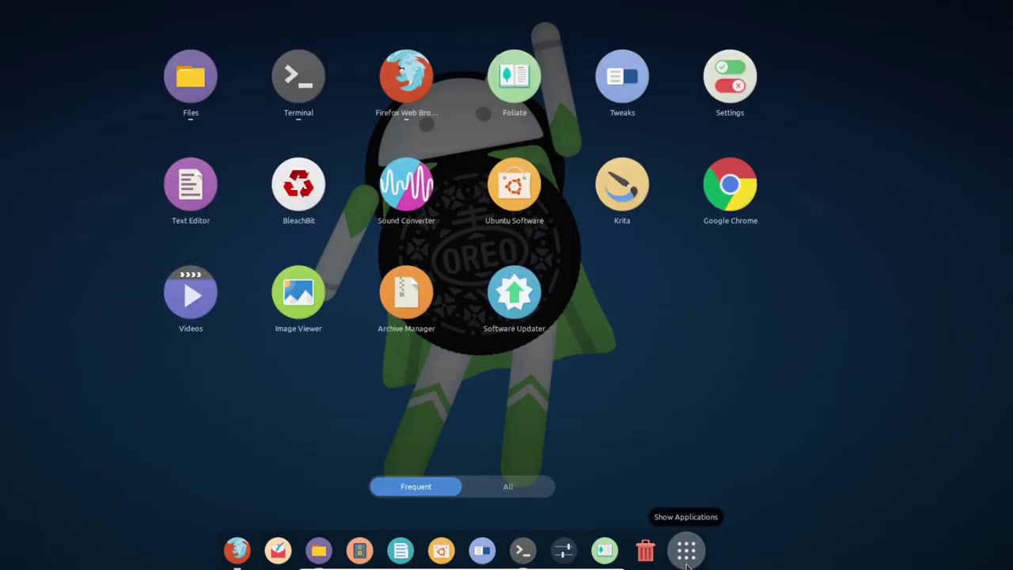
text(and)
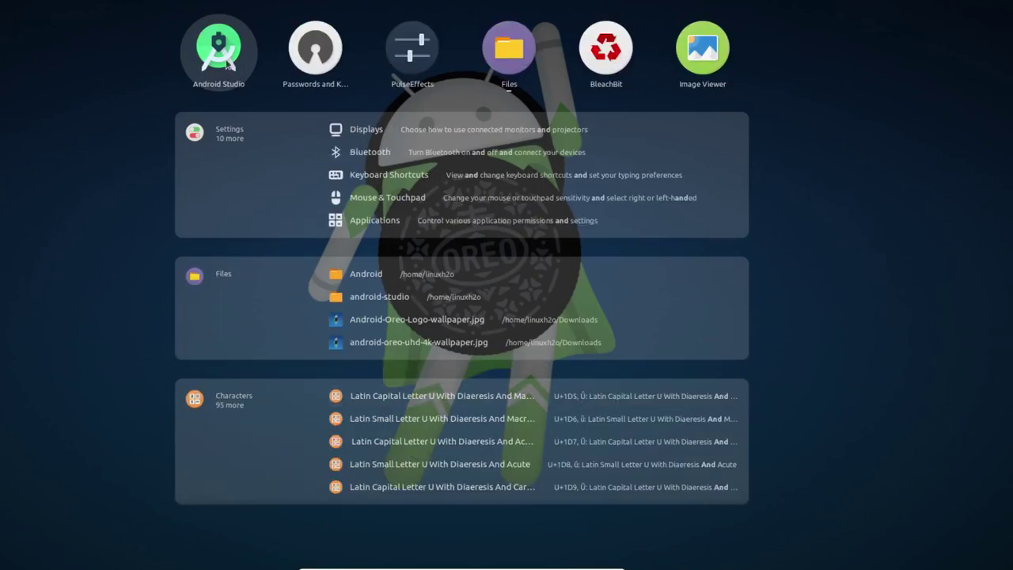
click(227, 65)
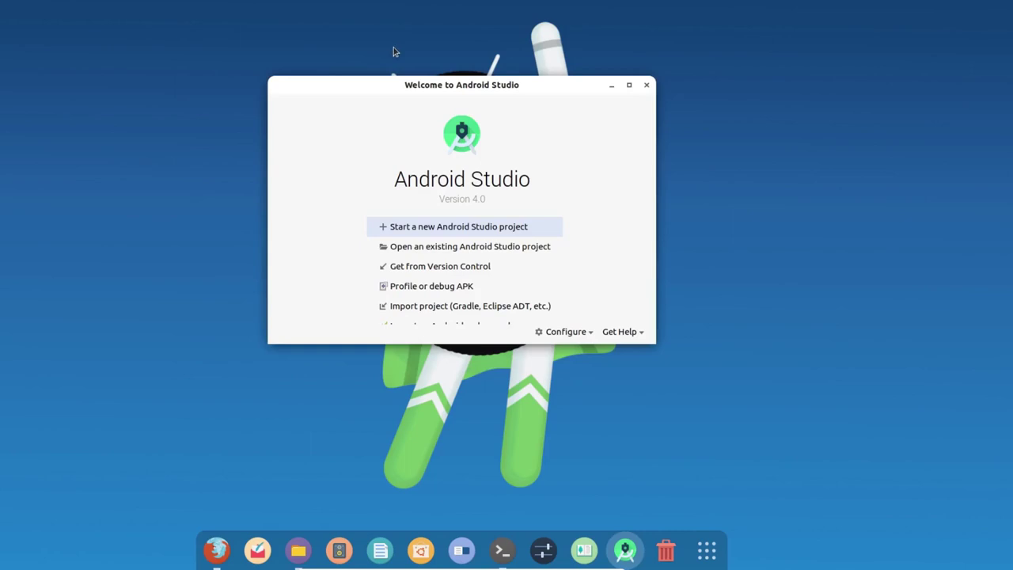
Start a new Android Studio project and continue with the Empty Activity template.
click(441, 230)
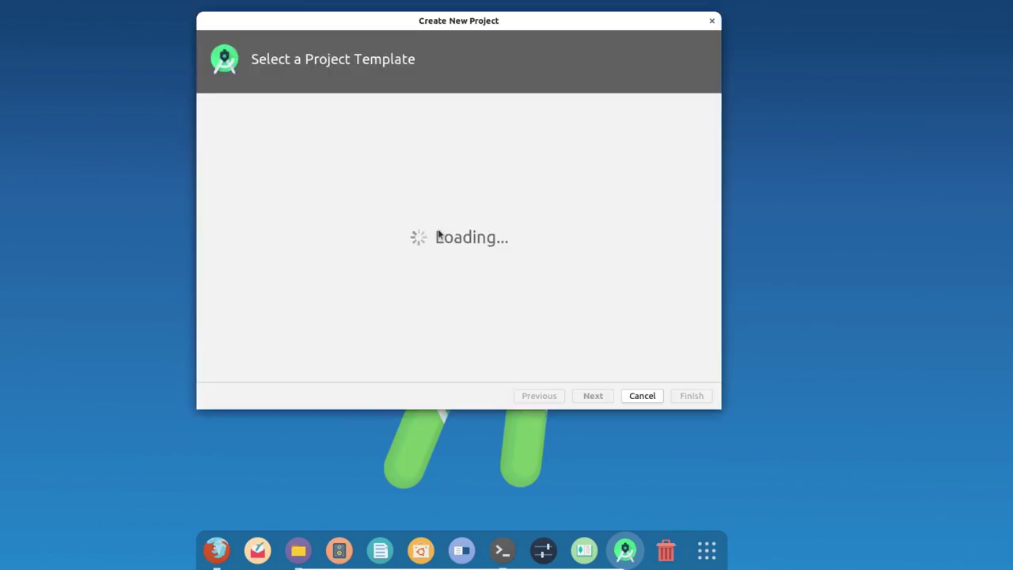
scroll(586, 262, down, 3)
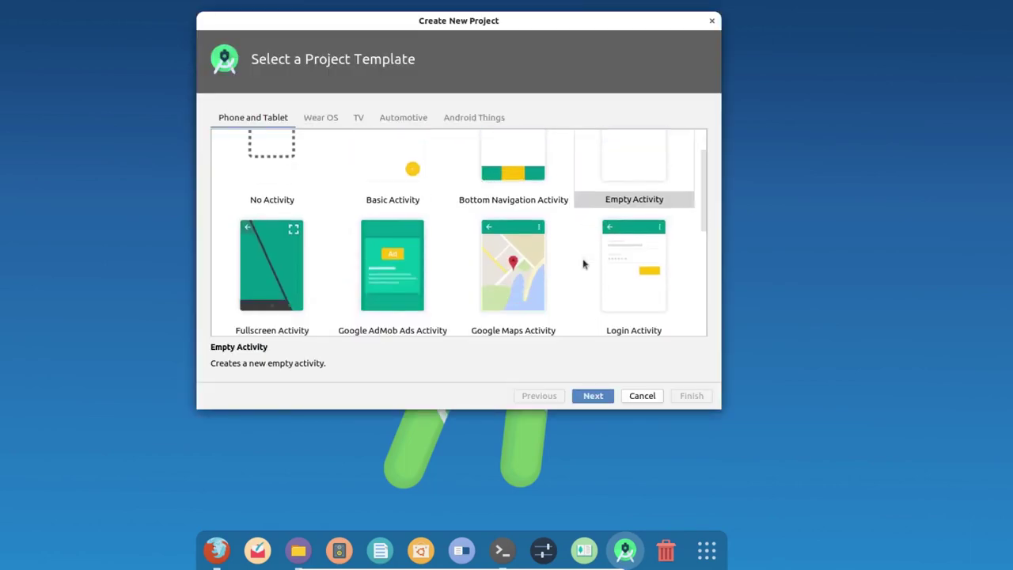
scroll(655, 162, up, 3)
click(593, 395)
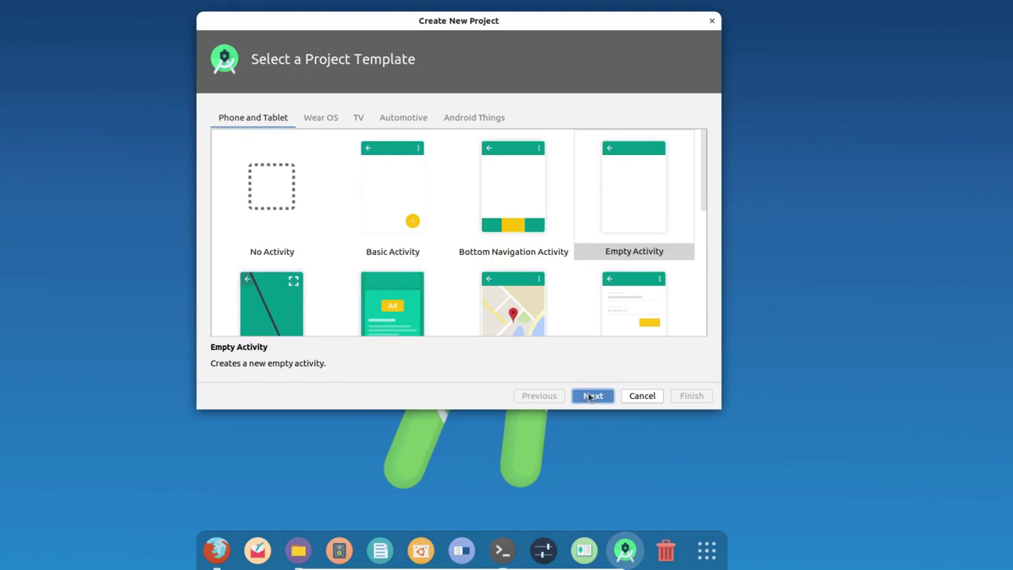